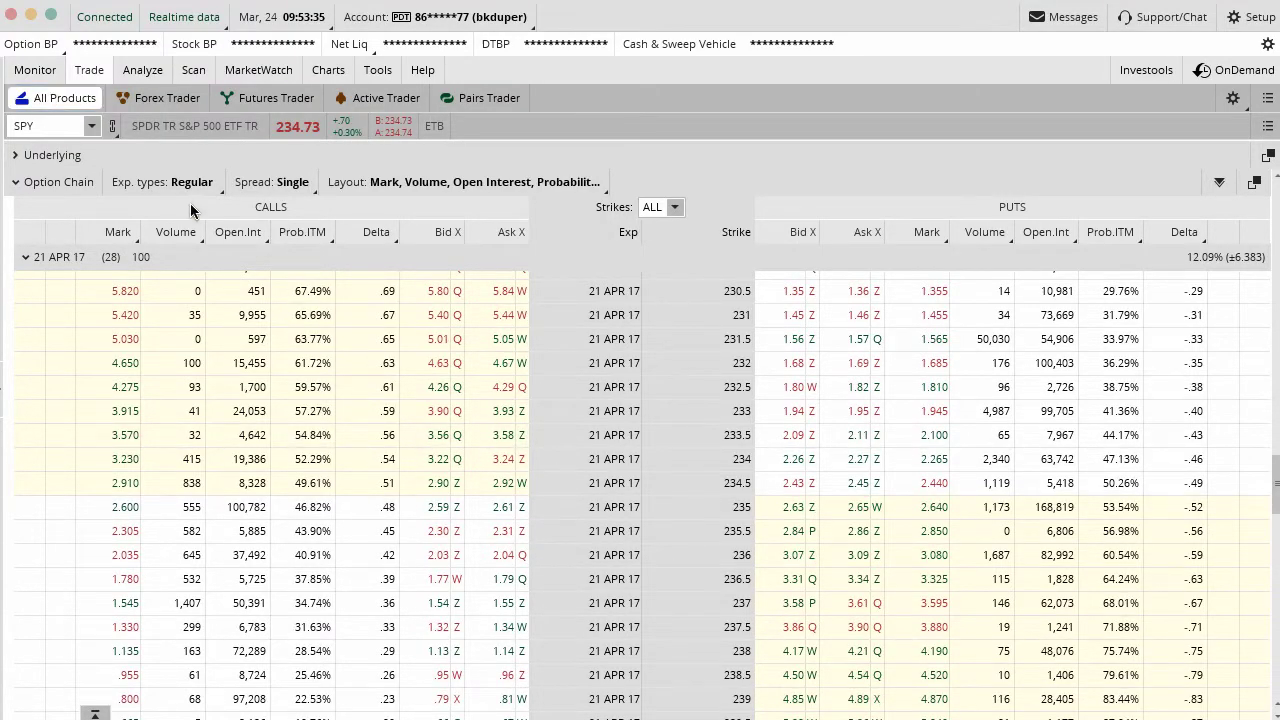
Step: Sketch a red circle and an arrow toward the option chain, then clear them
{"action": "left_click_drag", "start_coordinate": [98, 85], "coordinate": [99, 42]}
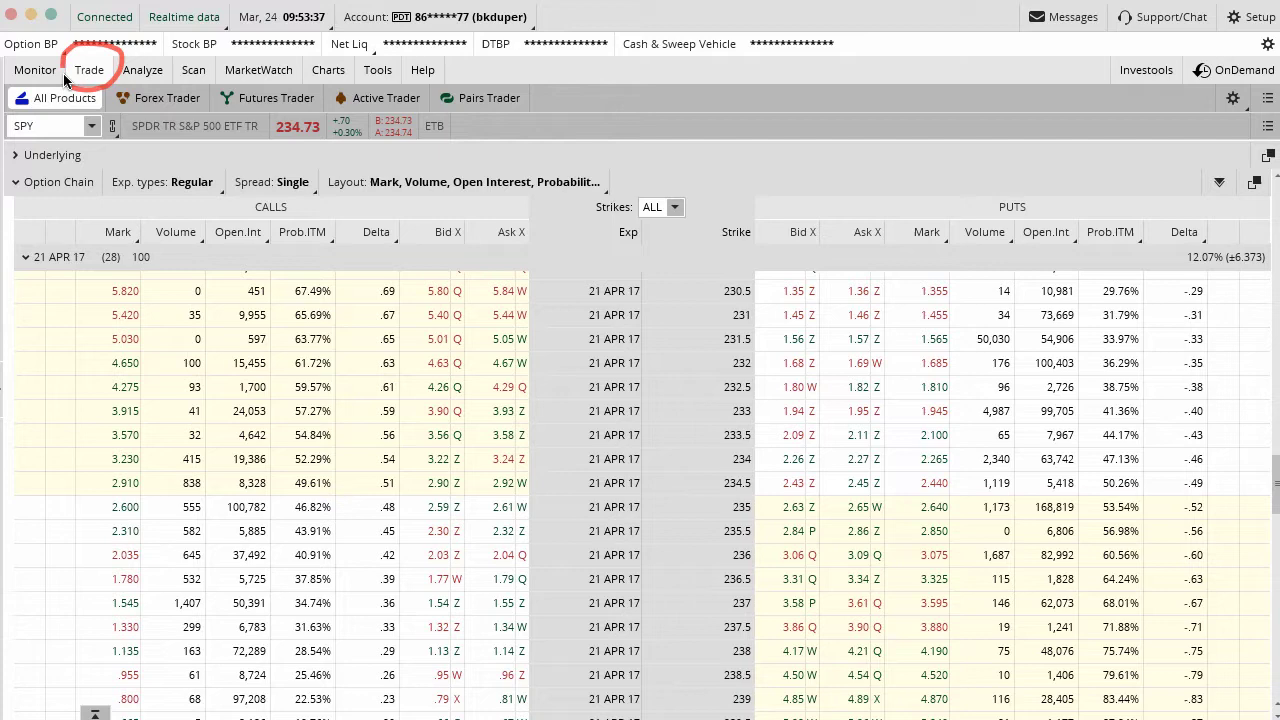
{"action": "mouse_move", "coordinate": [60, 218]}
{"action": "left_mouse_down"}
{"action": "mouse_move", "coordinate": [35, 160]}
{"action": "mouse_move", "coordinate": [66, 159]}
{"action": "left_mouse_up"}
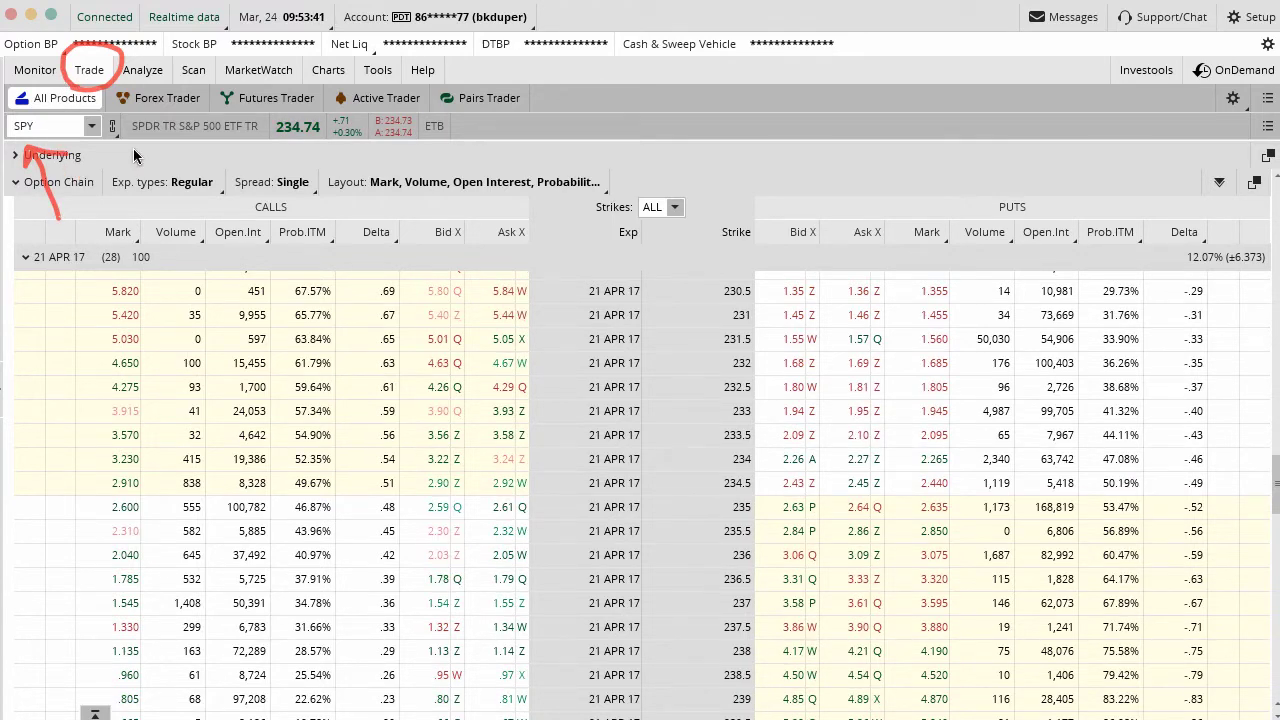
{"action": "key", "text": "Escape"}
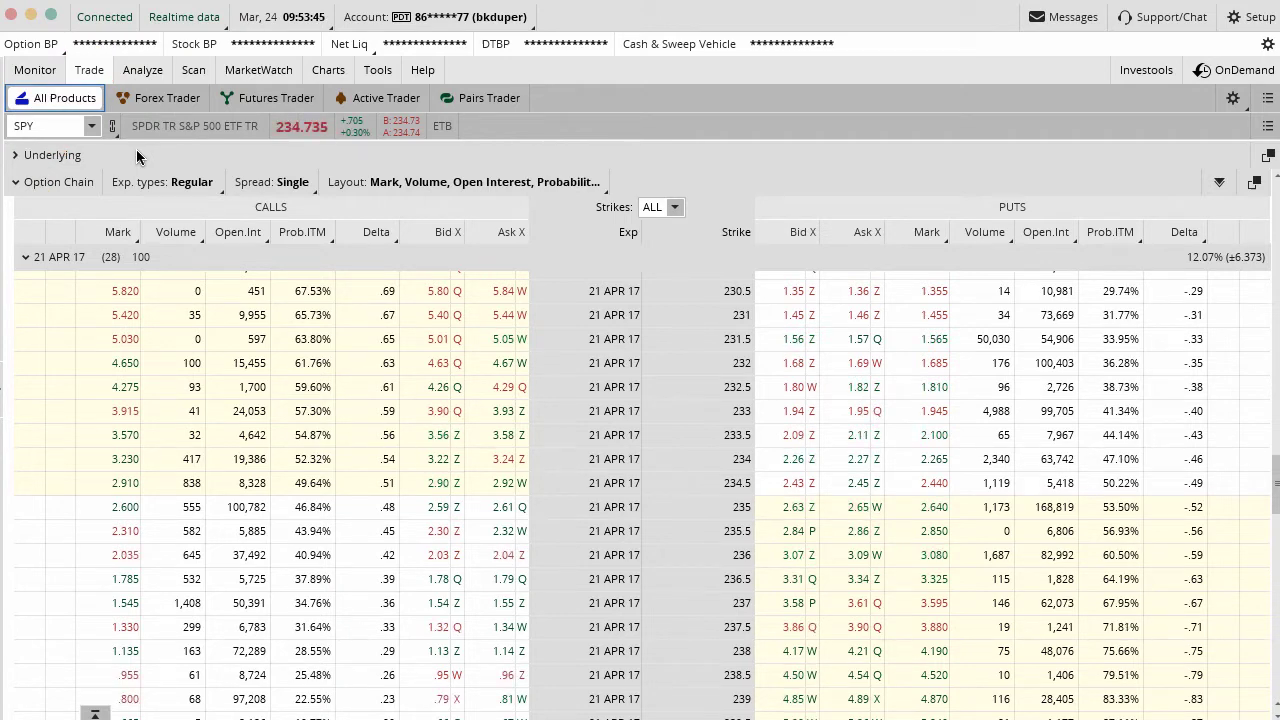
Step: Collapse the April strike table and expand the 21 APR 17 expiration to show its strikes
{"action": "left_click", "coordinate": [60, 256]}
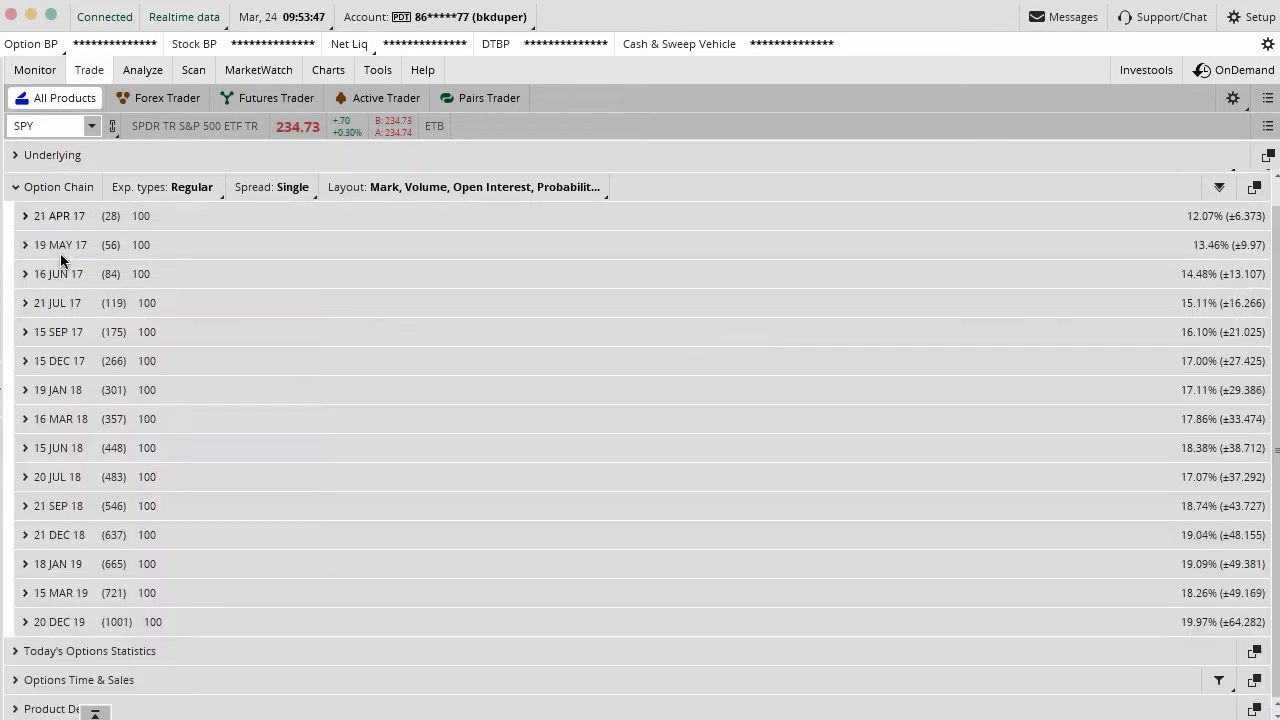
{"action": "left_click", "coordinate": [60, 216]}
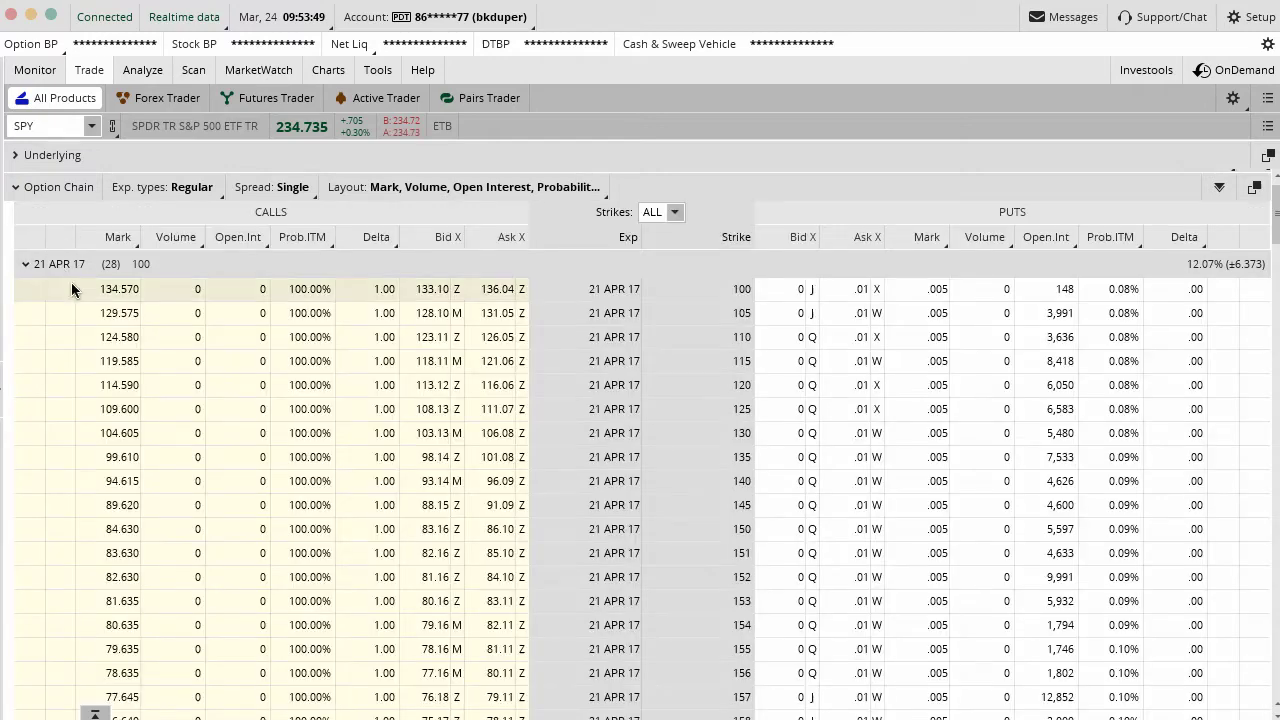
{"action": "scroll", "coordinate": [669, 411], "scroll_direction": "down", "scroll_amount": 2}
{"action": "scroll", "coordinate": [670, 416], "scroll_direction": "down", "scroll_amount": 12}
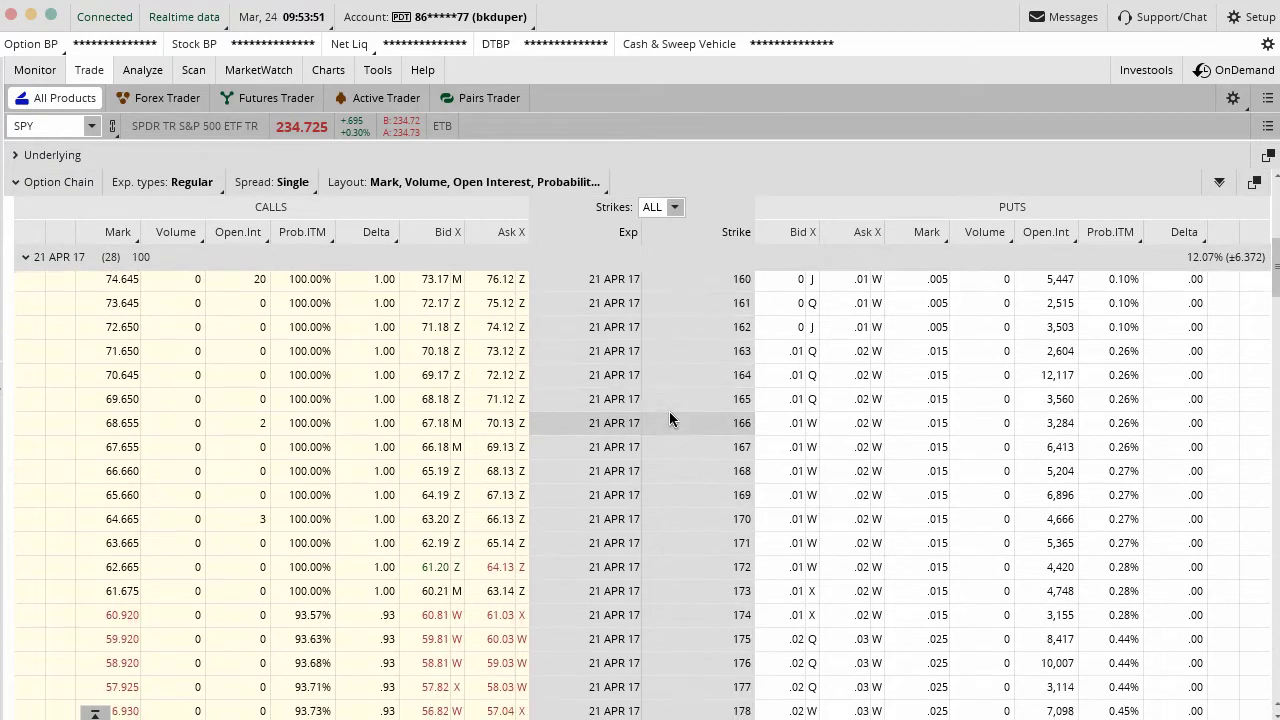
{"action": "scroll", "coordinate": [670, 418], "scroll_direction": "down", "scroll_amount": 10}
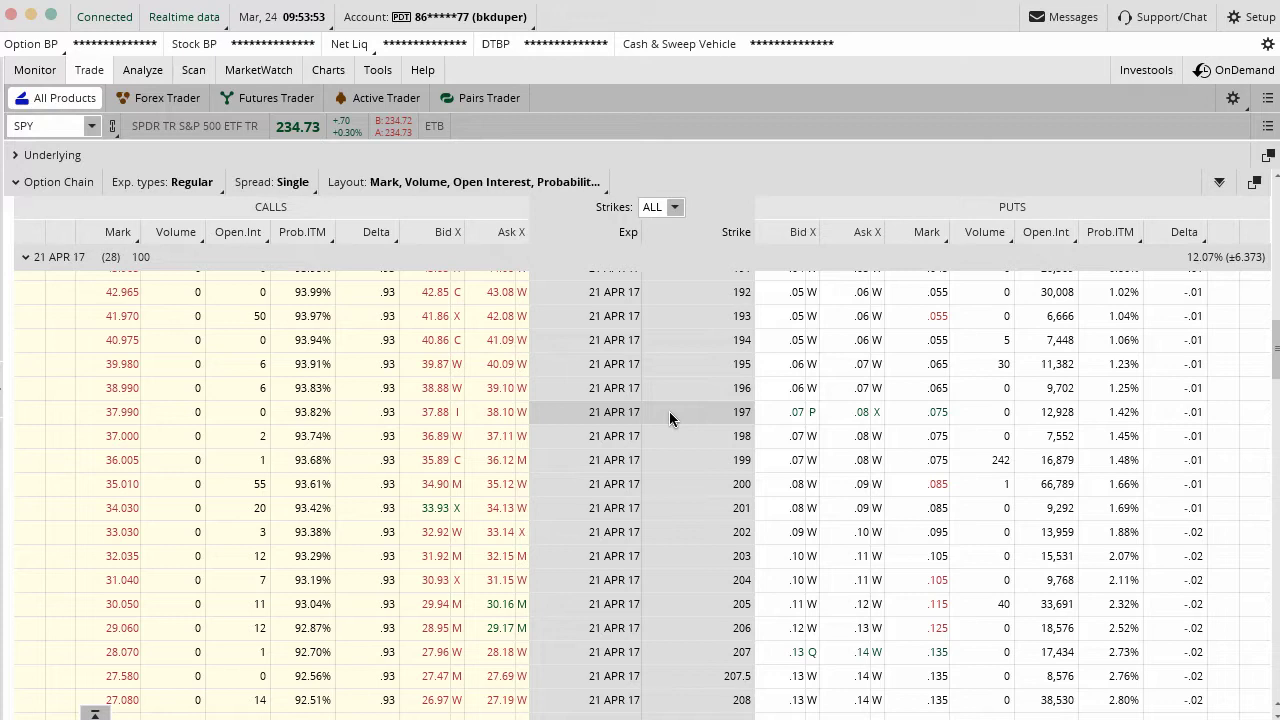
{"action": "scroll", "coordinate": [670, 418], "scroll_direction": "down", "scroll_amount": 10}
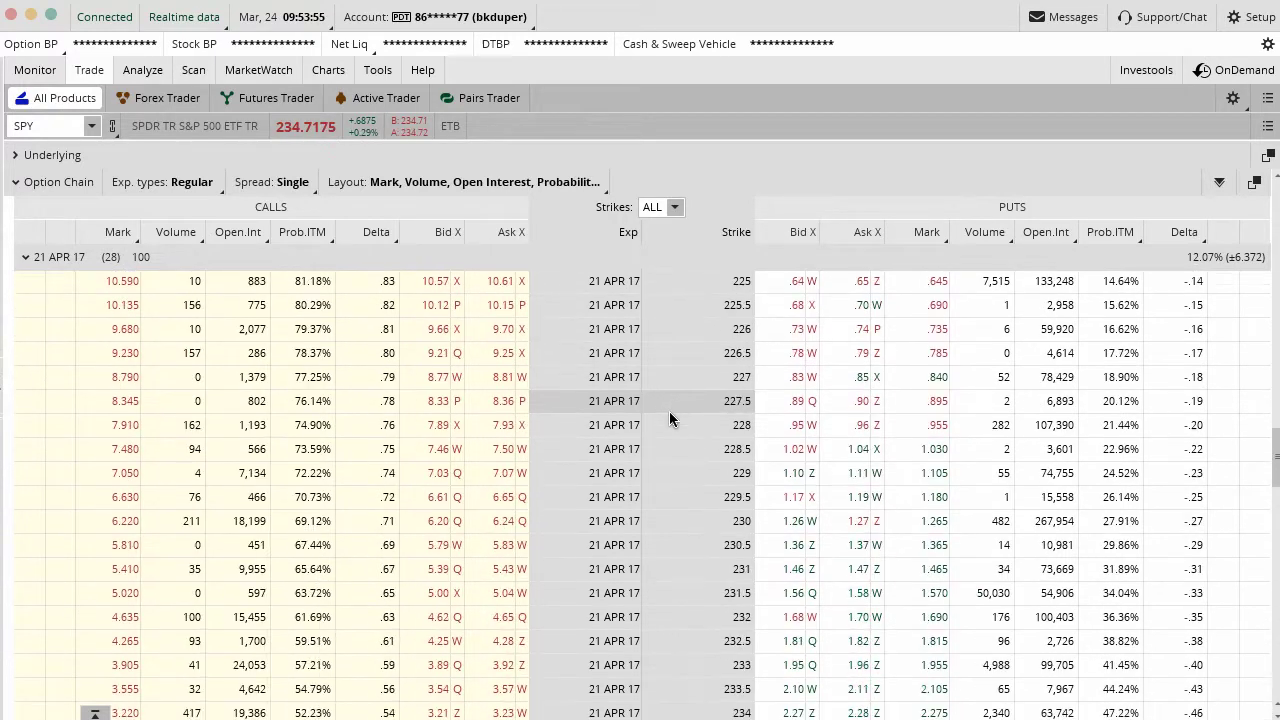
{"action": "scroll", "coordinate": [669, 411], "scroll_direction": "up", "scroll_amount": 1}
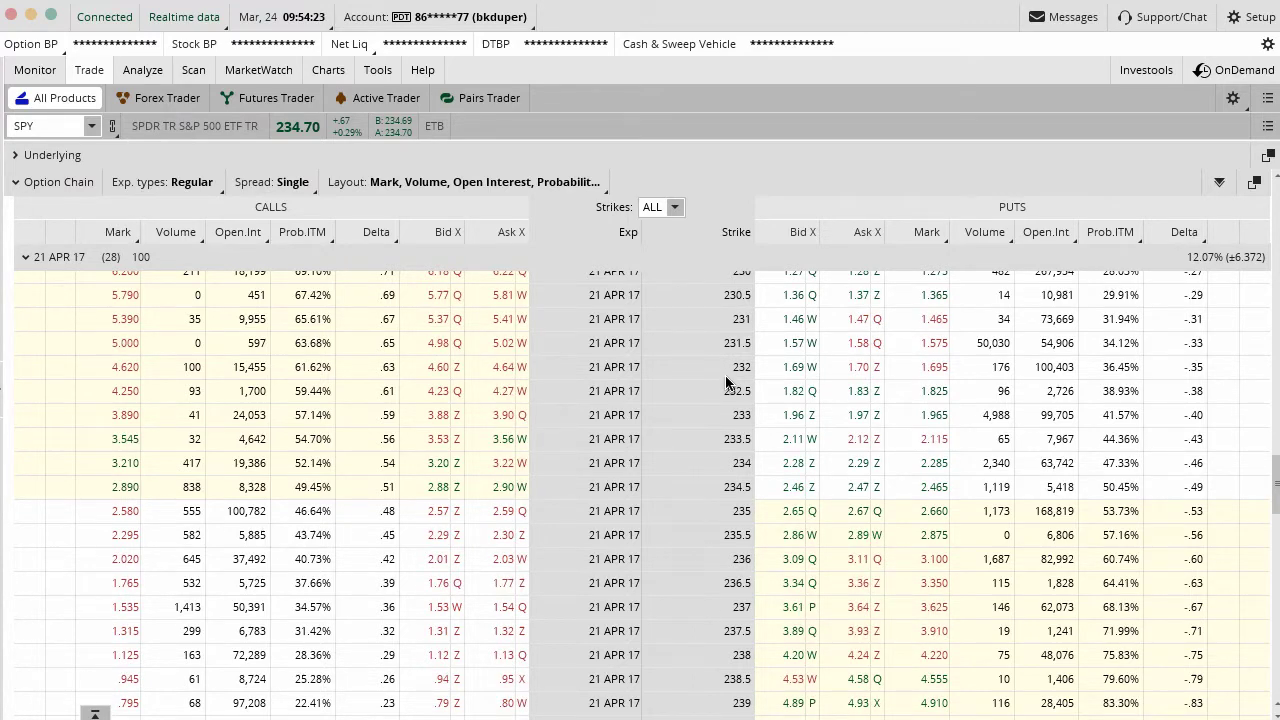
Step: Box and bracket strikes 231 and 232 together in red
{"action": "mouse_move", "coordinate": [722, 378]}
{"action": "left_mouse_down"}
{"action": "mouse_move", "coordinate": [757, 376]}
{"action": "mouse_move", "coordinate": [746, 352]}
{"action": "mouse_move", "coordinate": [714, 372]}
{"action": "left_mouse_up"}
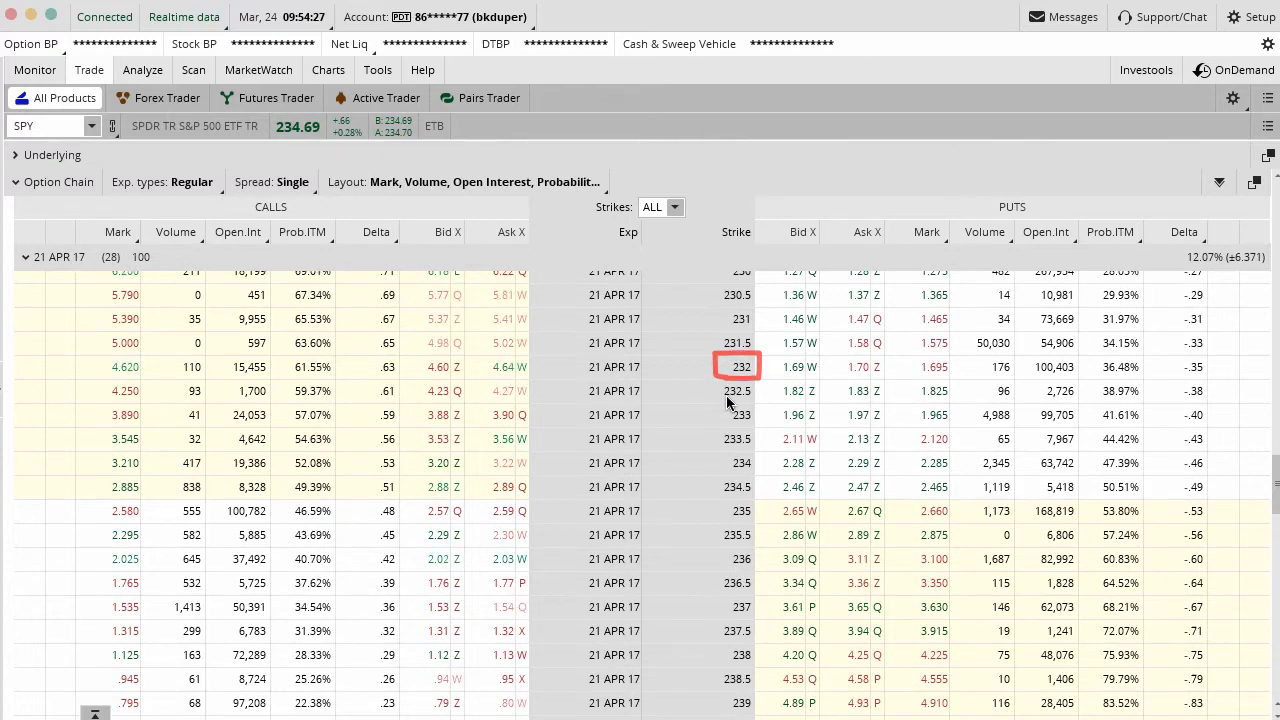
{"action": "mouse_move", "coordinate": [756, 305]}
{"action": "left_mouse_down"}
{"action": "mouse_move", "coordinate": [734, 307]}
{"action": "mouse_move", "coordinate": [754, 327]}
{"action": "left_mouse_up"}
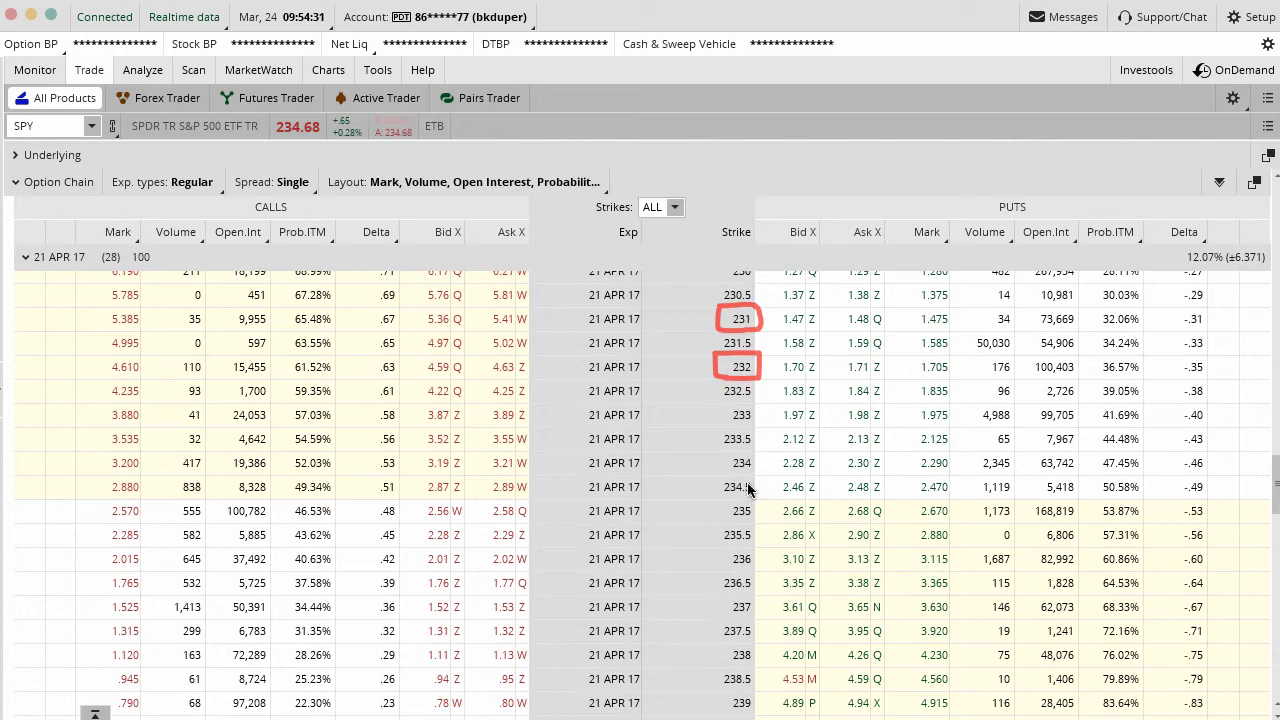
{"action": "left_click_drag", "start_coordinate": [688, 344], "coordinate": [712, 318]}
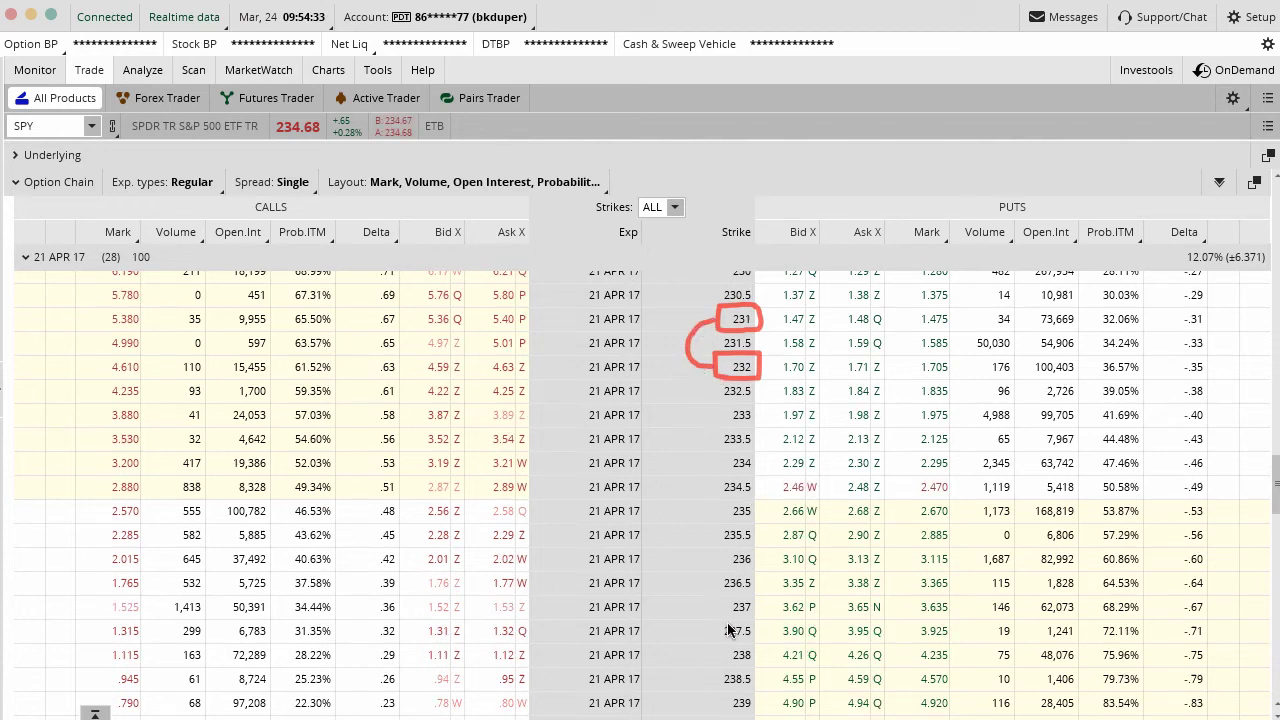
Step: Box and bracket strikes 236 and 237 in red, and circle SPY's 234.68 last price
{"action": "mouse_move", "coordinate": [752, 544]}
{"action": "left_mouse_down"}
{"action": "mouse_move", "coordinate": [716, 553]}
{"action": "mouse_move", "coordinate": [763, 566]}
{"action": "mouse_move", "coordinate": [755, 577]}
{"action": "left_mouse_up"}
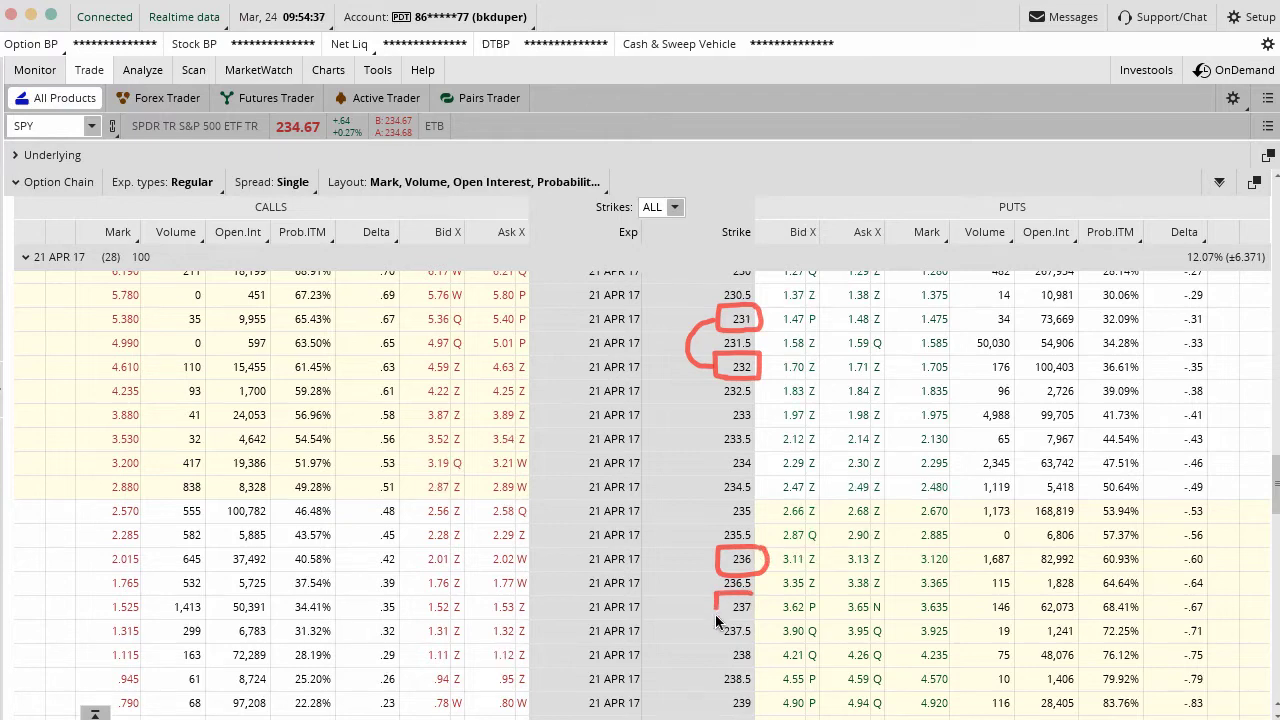
{"action": "left_click_drag", "start_coordinate": [715, 620], "coordinate": [760, 607]}
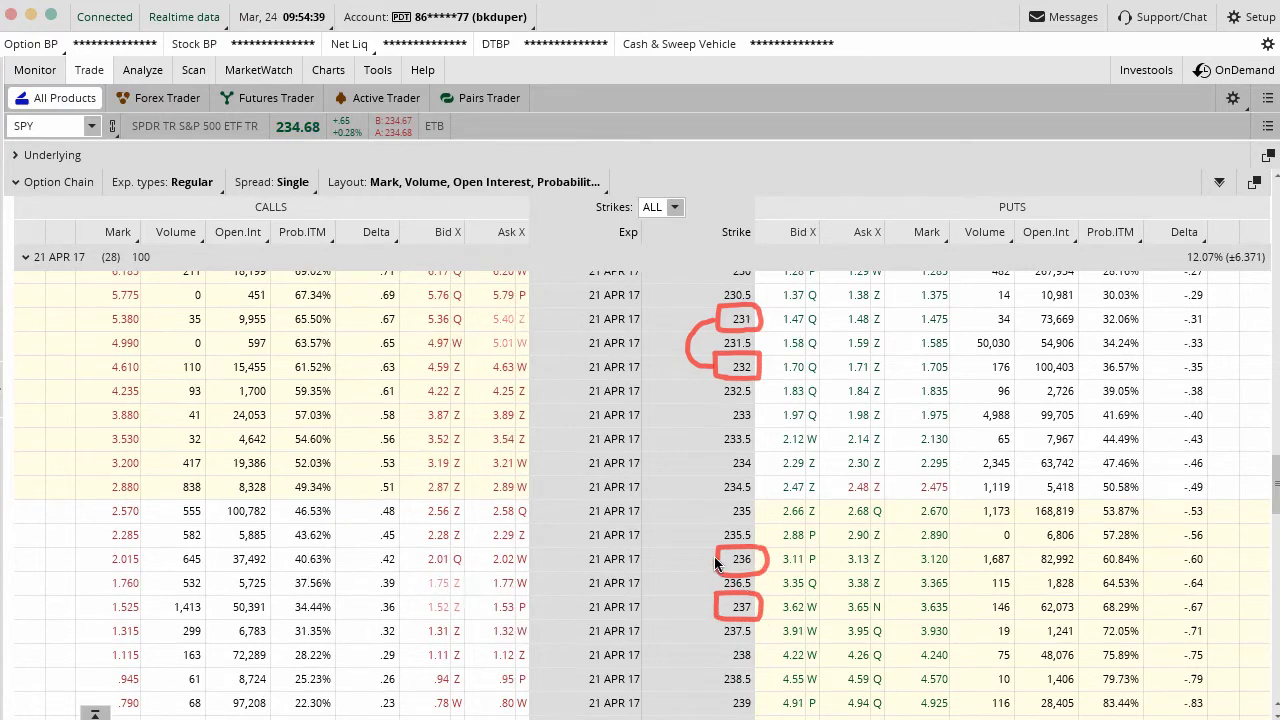
{"action": "left_click_drag", "start_coordinate": [716, 562], "coordinate": [712, 603]}
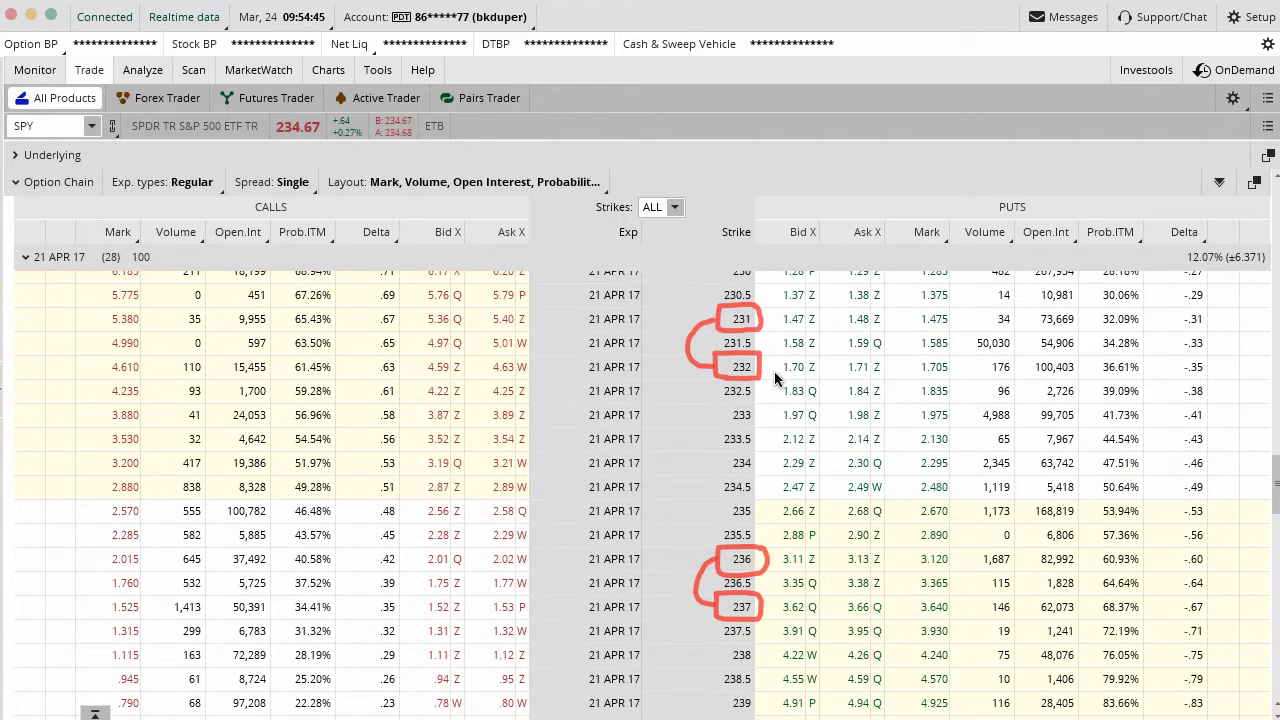
{"action": "mouse_move", "coordinate": [269, 141]}
{"action": "left_mouse_down"}
{"action": "mouse_move", "coordinate": [340, 146]}
{"action": "mouse_move", "coordinate": [279, 102]}
{"action": "left_mouse_up"}
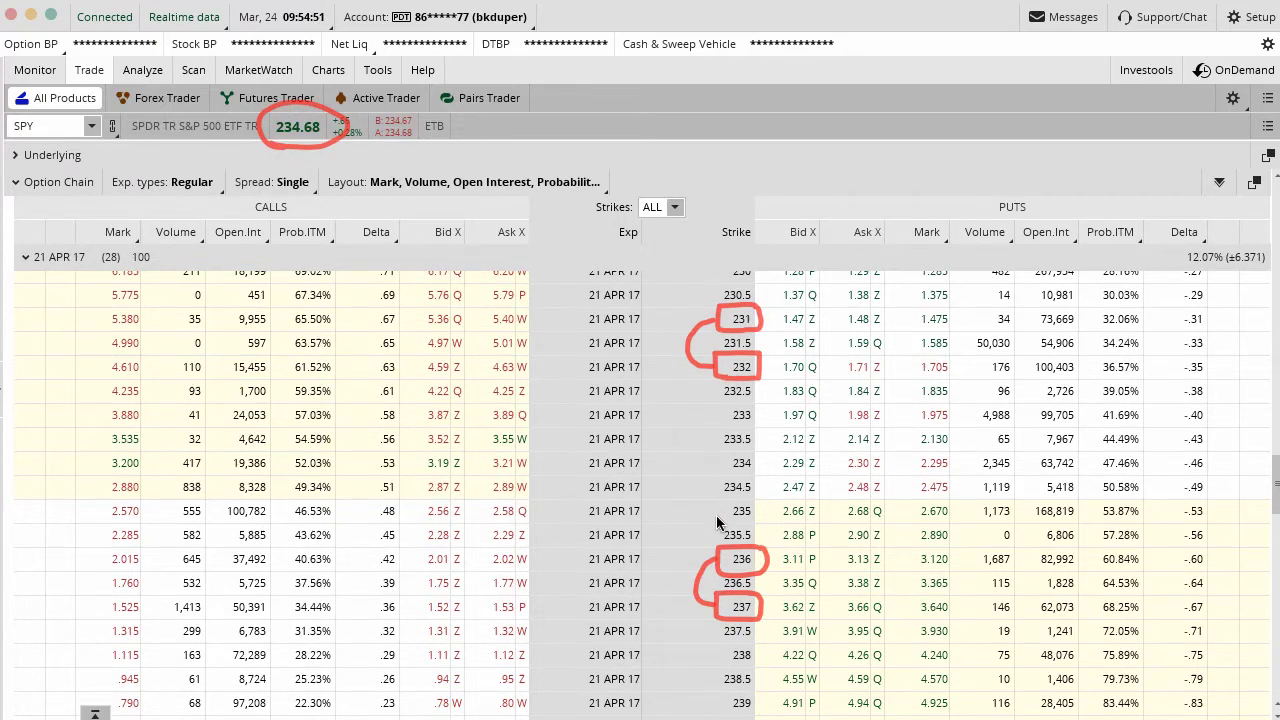
Step: Clear the red marks, then select the 236 call and add the 232 put to the selection
{"action": "key", "text": "Escape"}
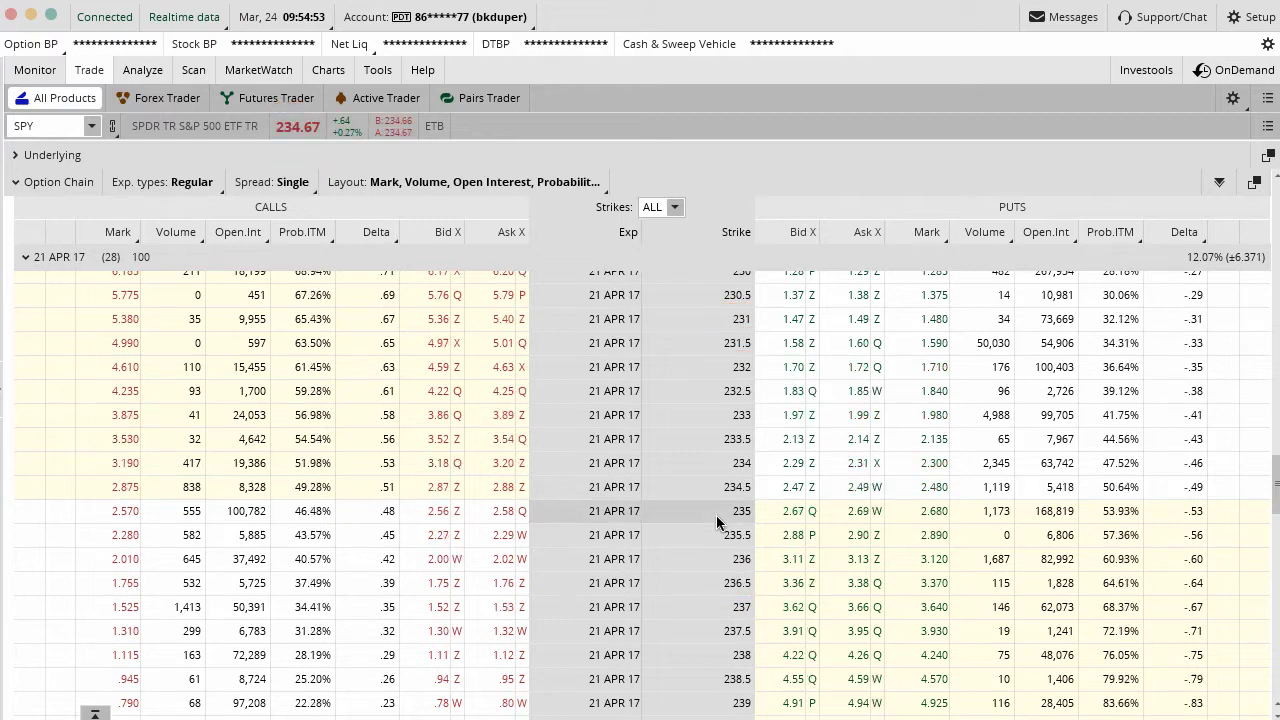
{"action": "scroll", "coordinate": [716, 515], "scroll_direction": "down", "scroll_amount": 1}
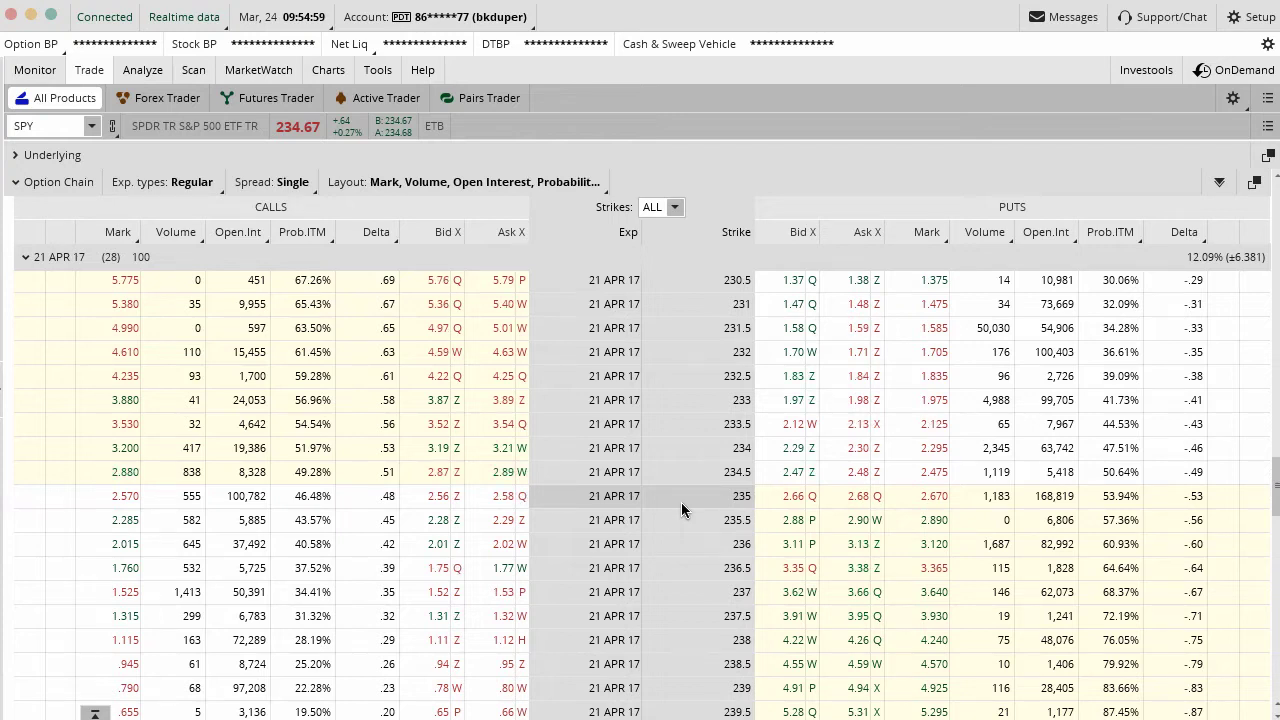
{"action": "scroll", "coordinate": [682, 508], "scroll_direction": "down", "scroll_amount": 1}
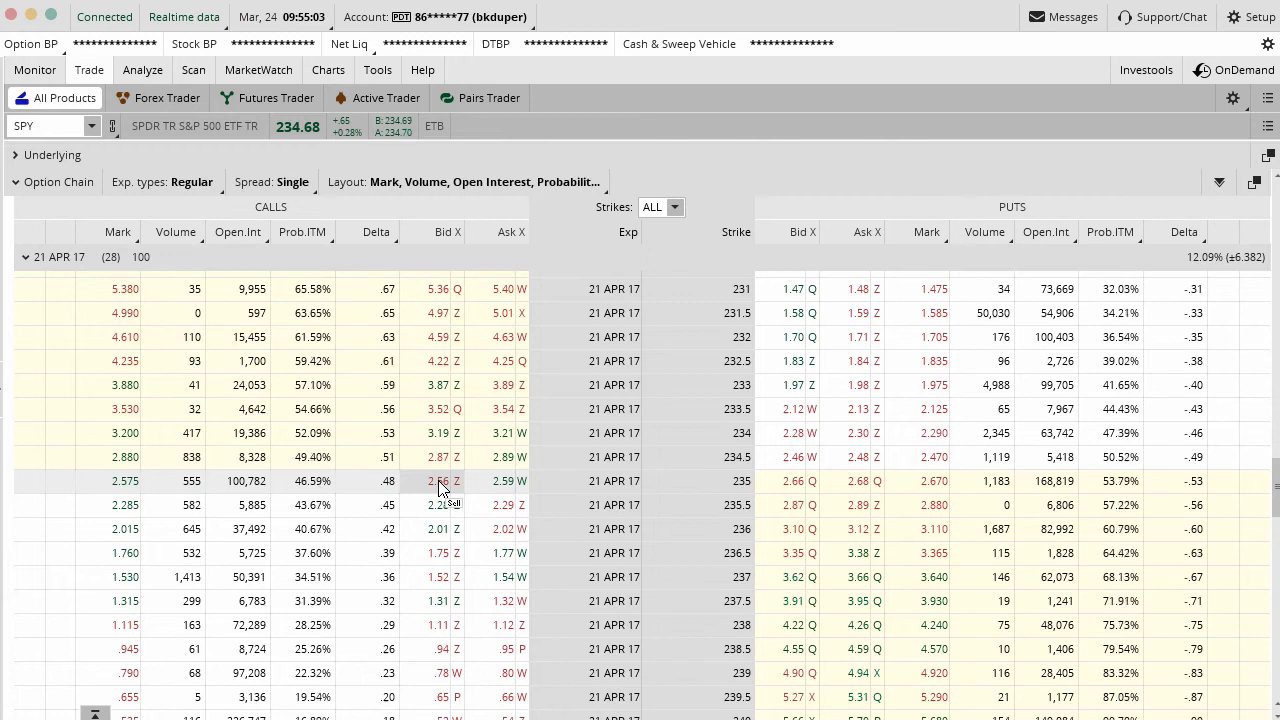
{"action": "scroll", "coordinate": [438, 480], "scroll_direction": "down", "scroll_amount": 1}
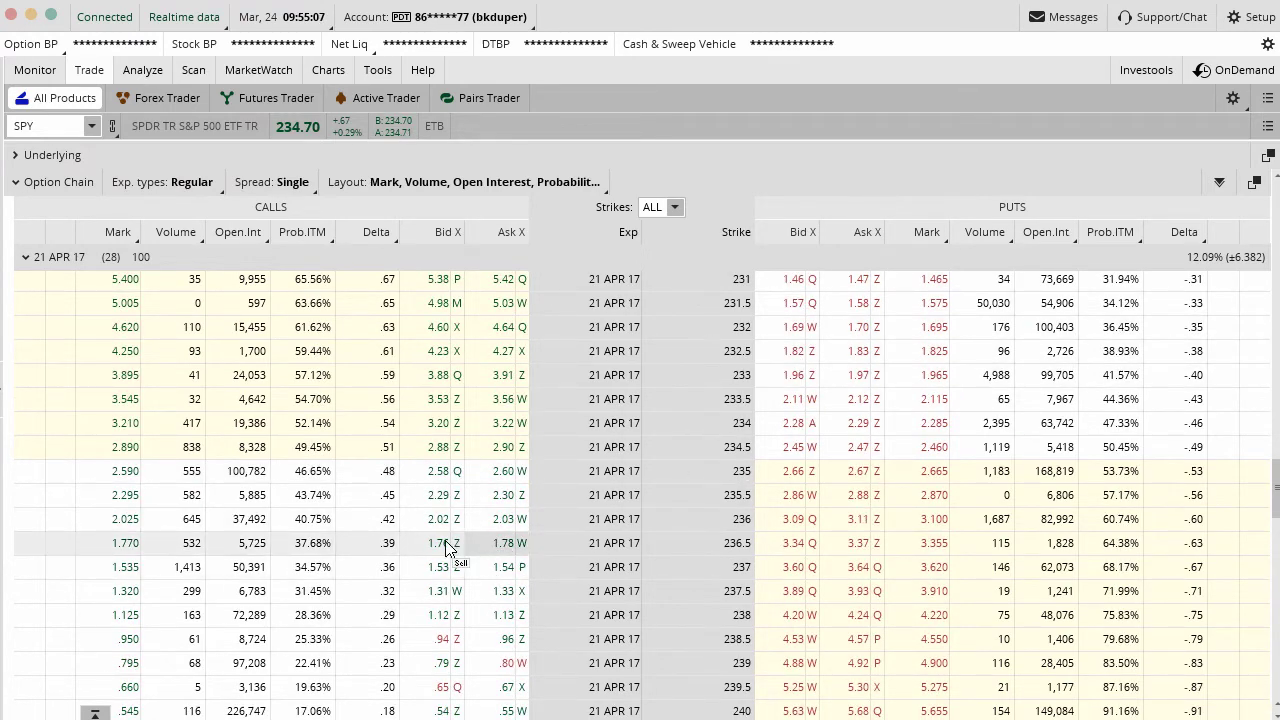
{"action": "left_click", "coordinate": [316, 521]}
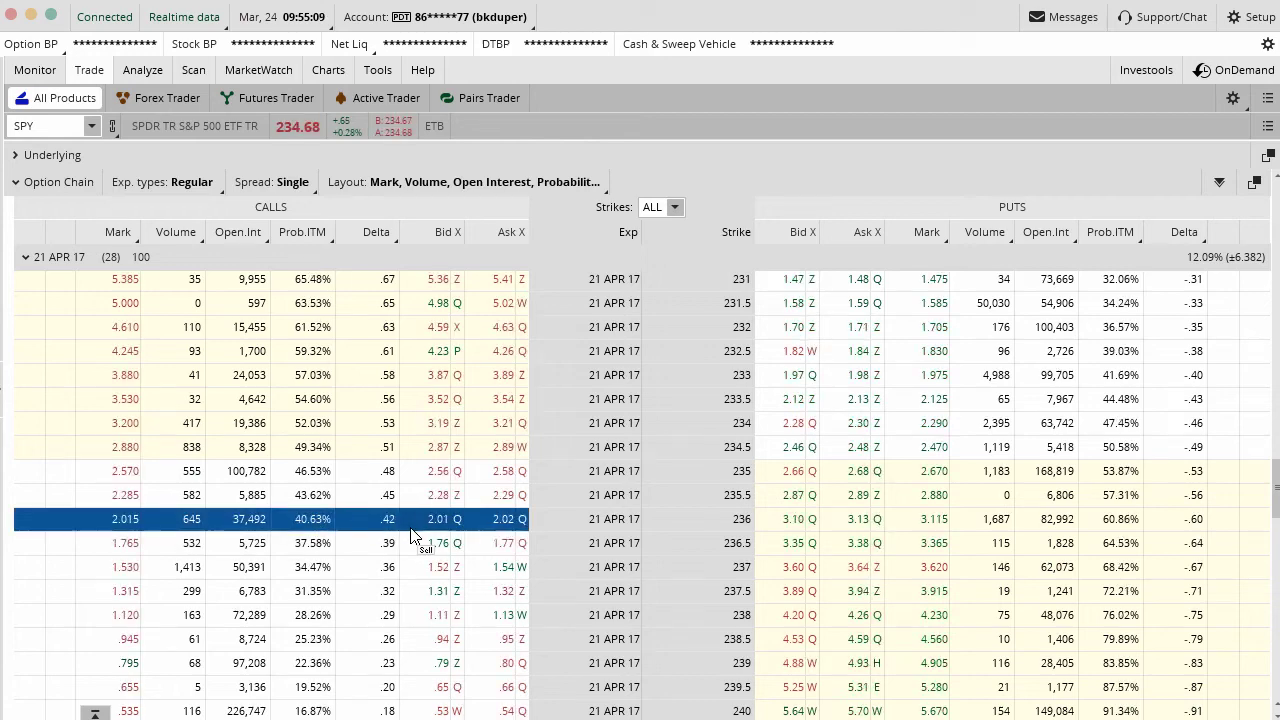
{"action": "left_click", "coordinate": [924, 340]}
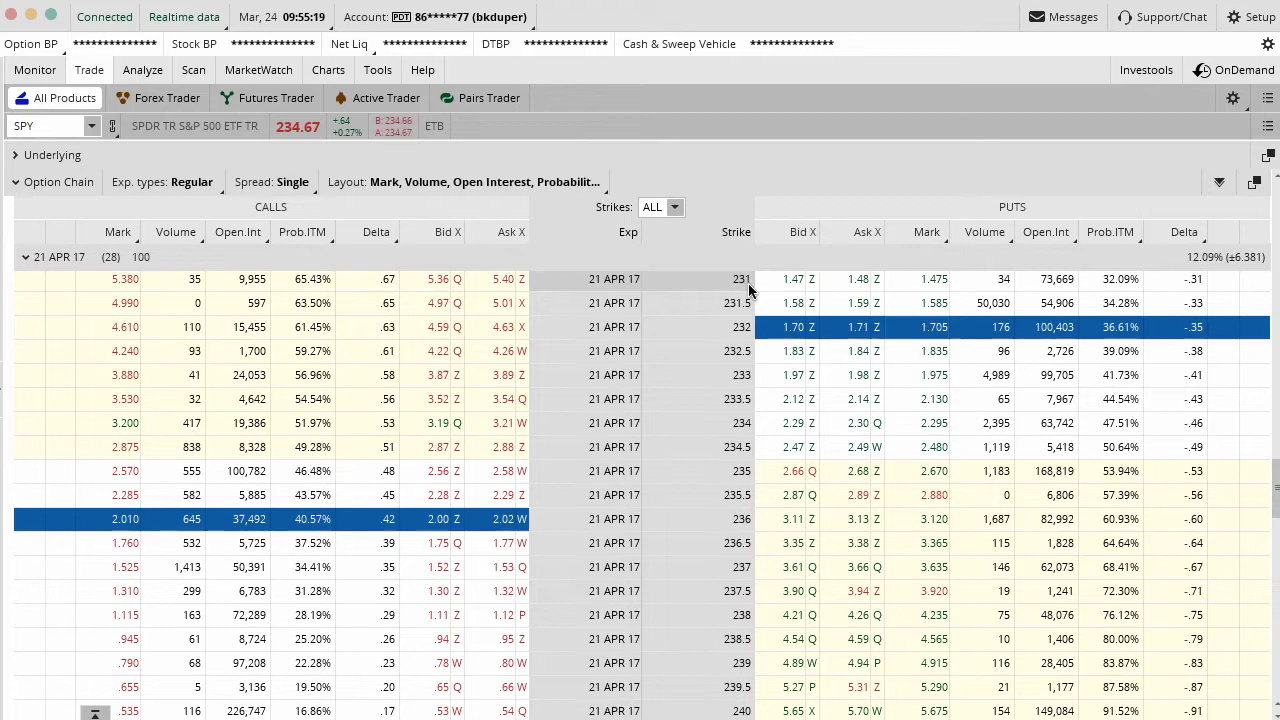
Step: Create a sell iron condor order from the selected options and hide the order book
{"action": "right_click", "coordinate": [445, 527]}
{"action": "mouse_move", "coordinate": [540, 568]}
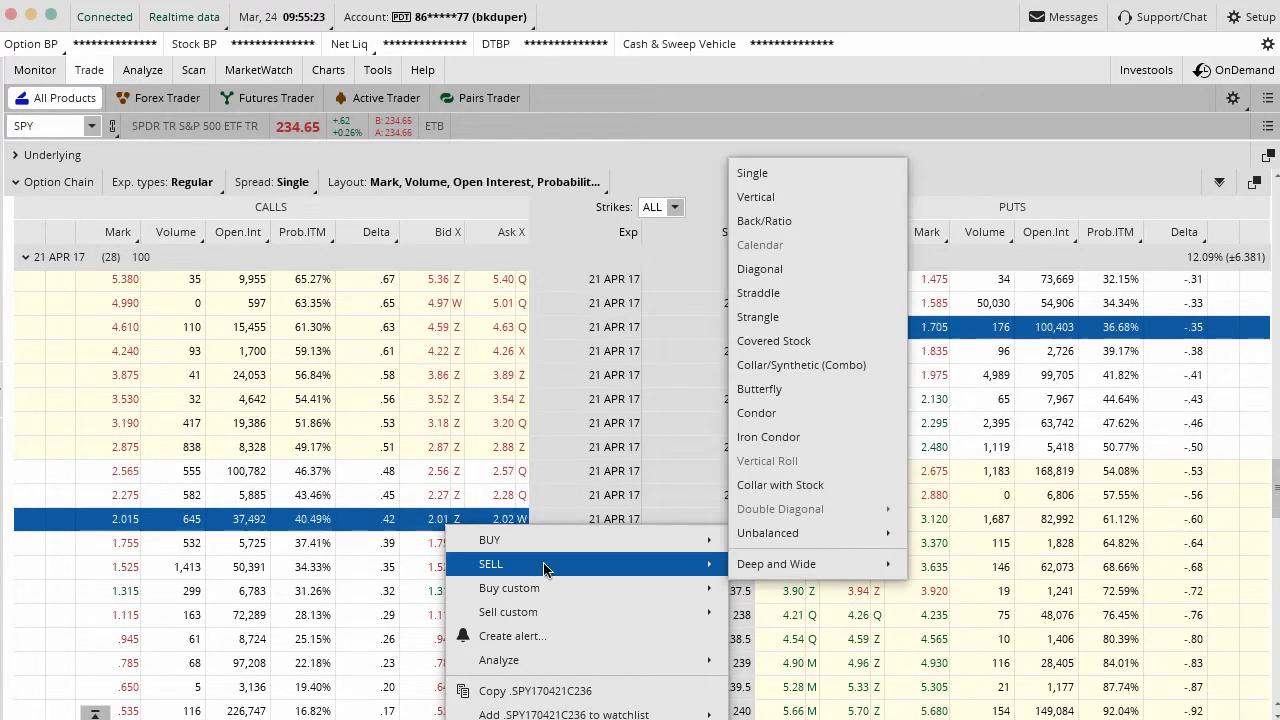
{"action": "left_click", "coordinate": [777, 442]}
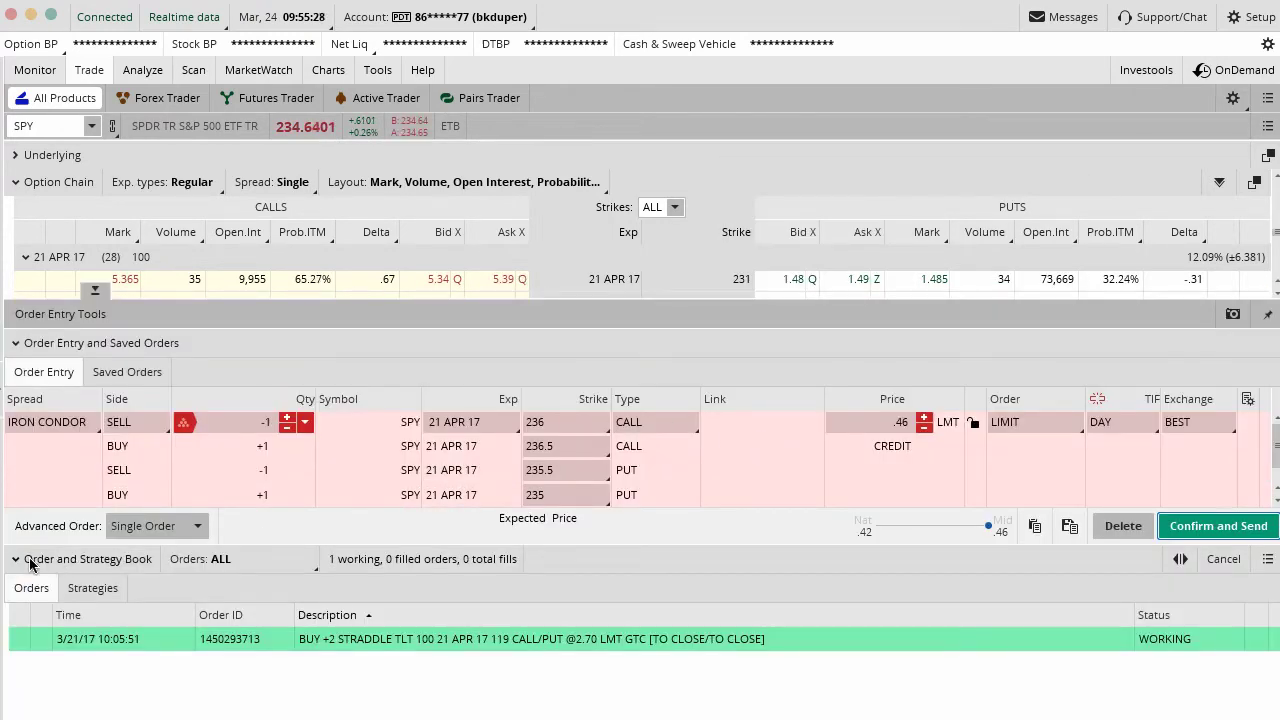
{"action": "left_click", "coordinate": [30, 562]}
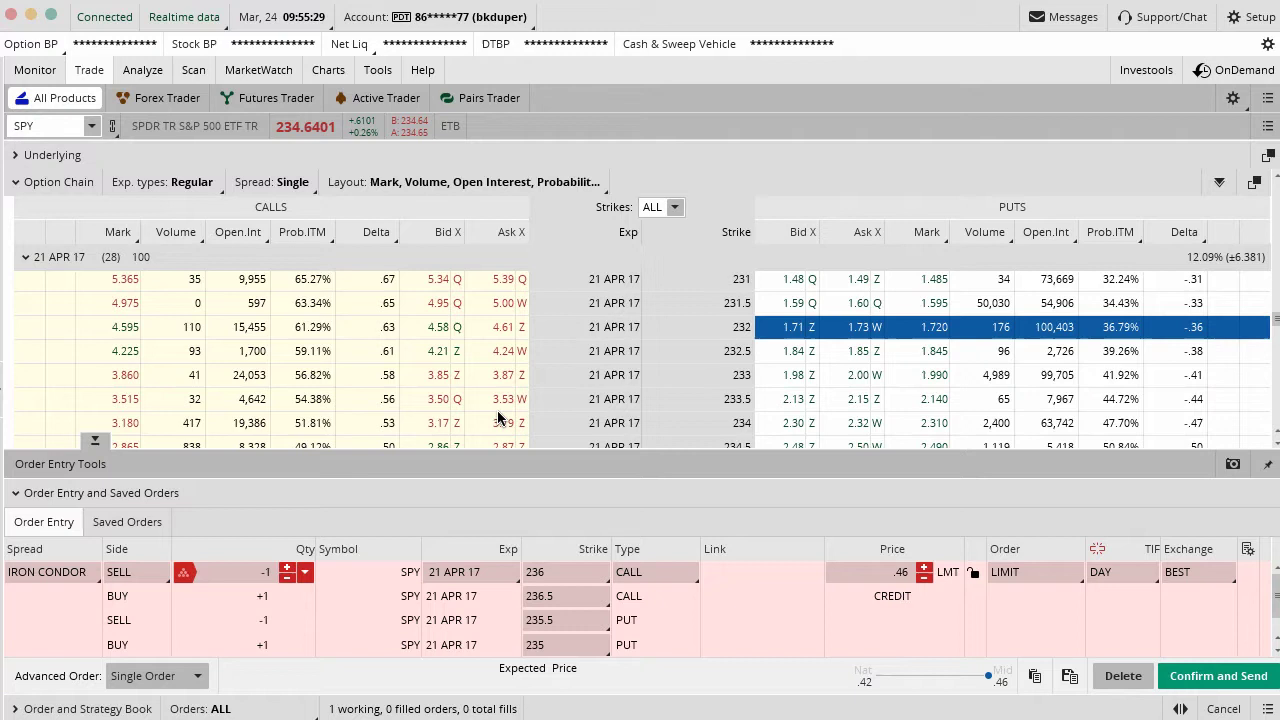
{"action": "scroll", "coordinate": [660, 377], "scroll_direction": "down", "scroll_amount": 2}
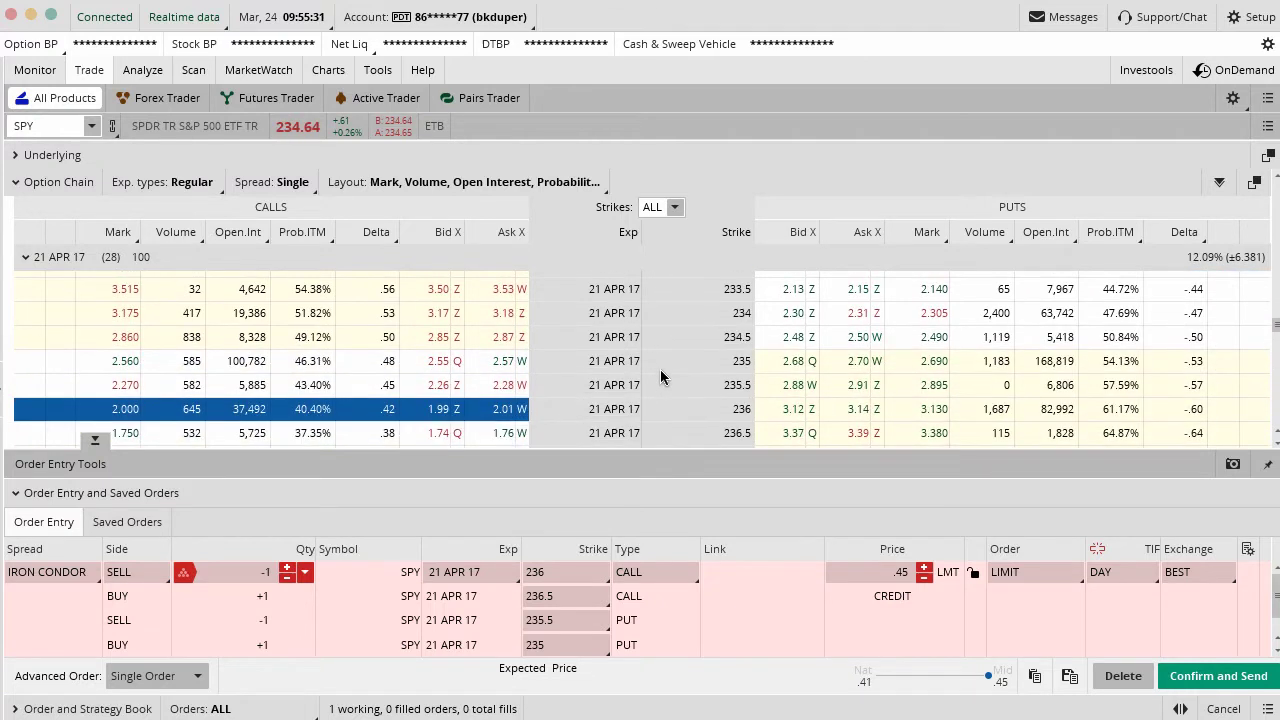
{"action": "scroll", "coordinate": [660, 377], "scroll_direction": "up", "scroll_amount": 1}
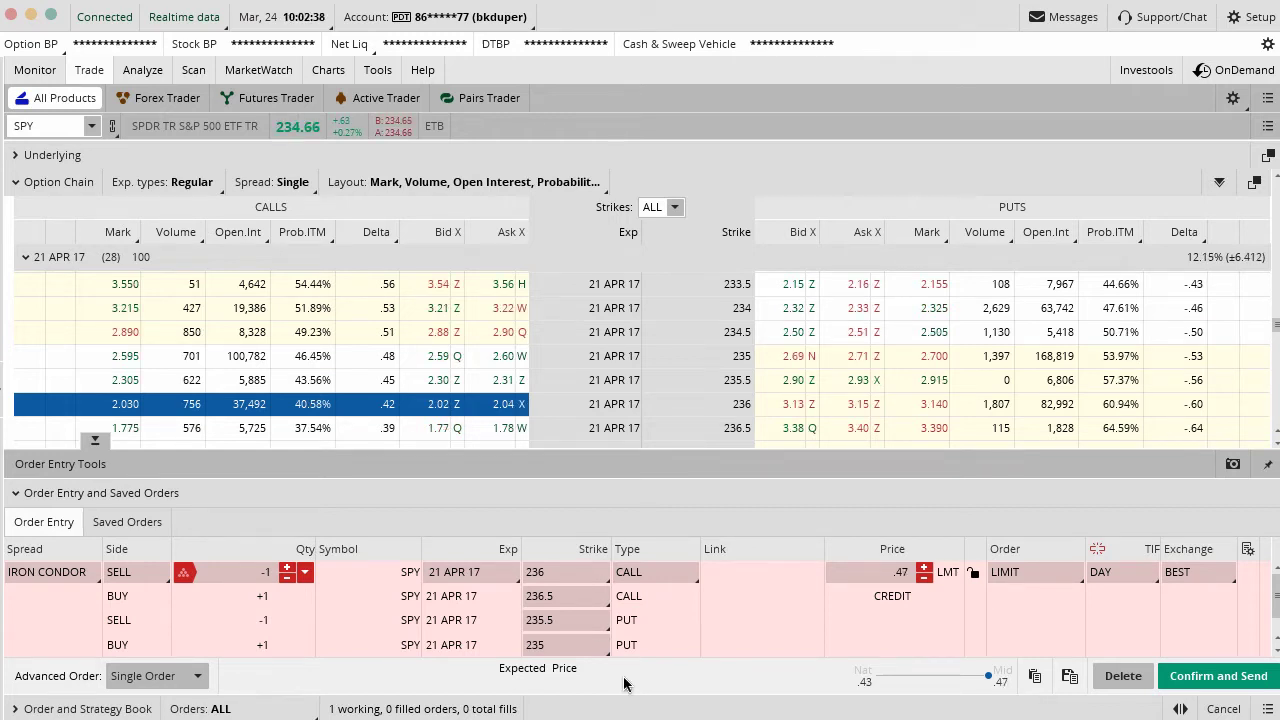
Step: Mark the order's 236, 236.5 and put strikes against the chain in red, then clear the marks
{"action": "left_click_drag", "start_coordinate": [606, 541], "coordinate": [566, 533]}
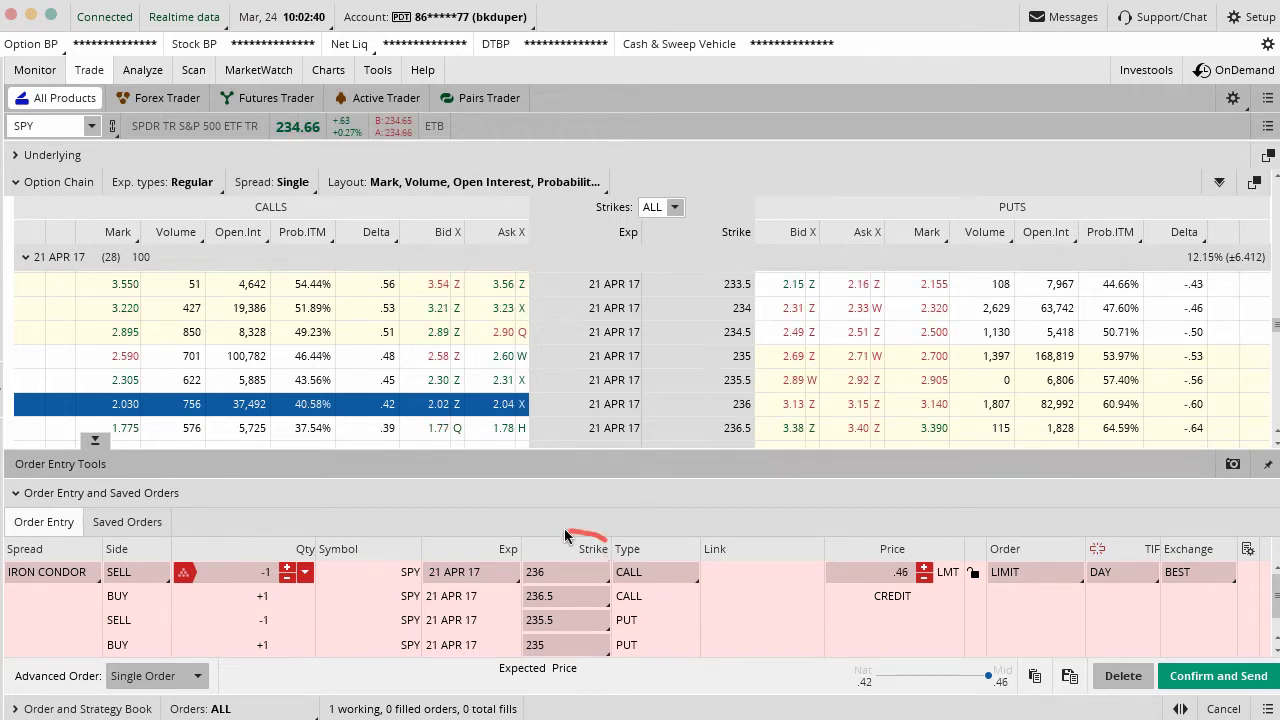
{"action": "mouse_move", "coordinate": [491, 572]}
{"action": "left_mouse_down"}
{"action": "mouse_move", "coordinate": [510, 686]}
{"action": "mouse_move", "coordinate": [632, 625]}
{"action": "mouse_move", "coordinate": [603, 538]}
{"action": "left_mouse_up"}
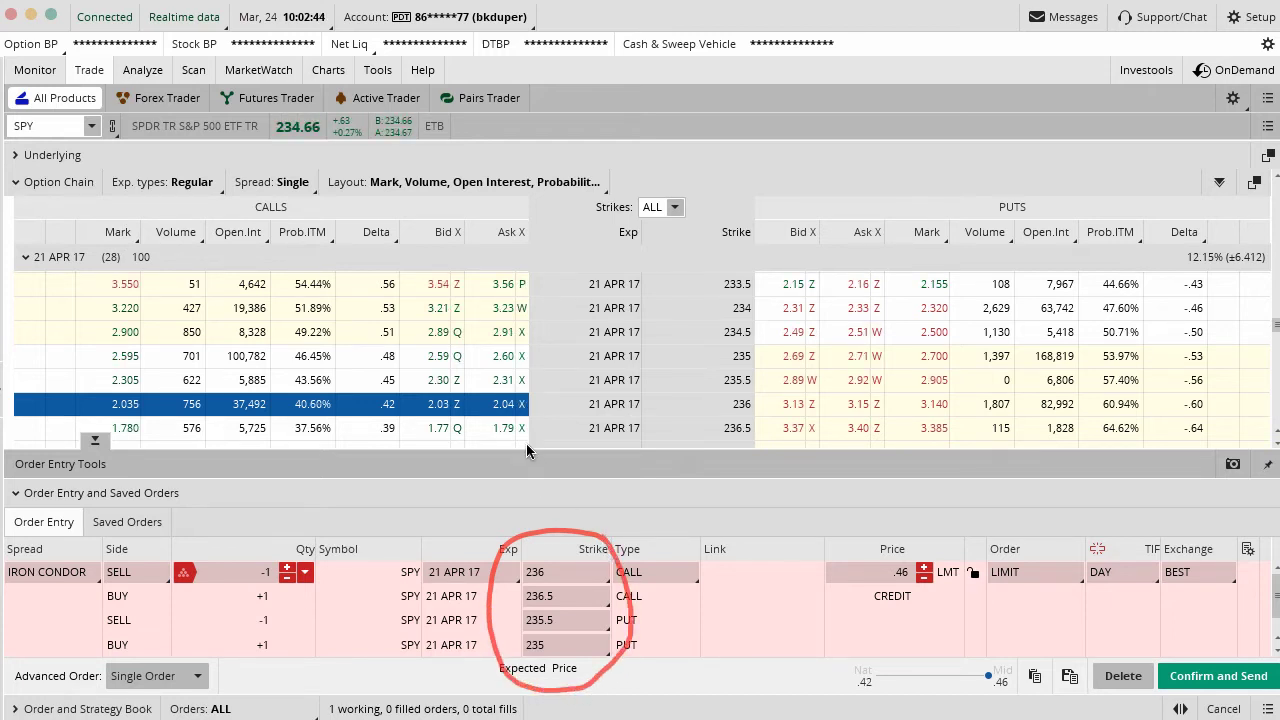
{"action": "left_click_drag", "start_coordinate": [705, 416], "coordinate": [766, 416]}
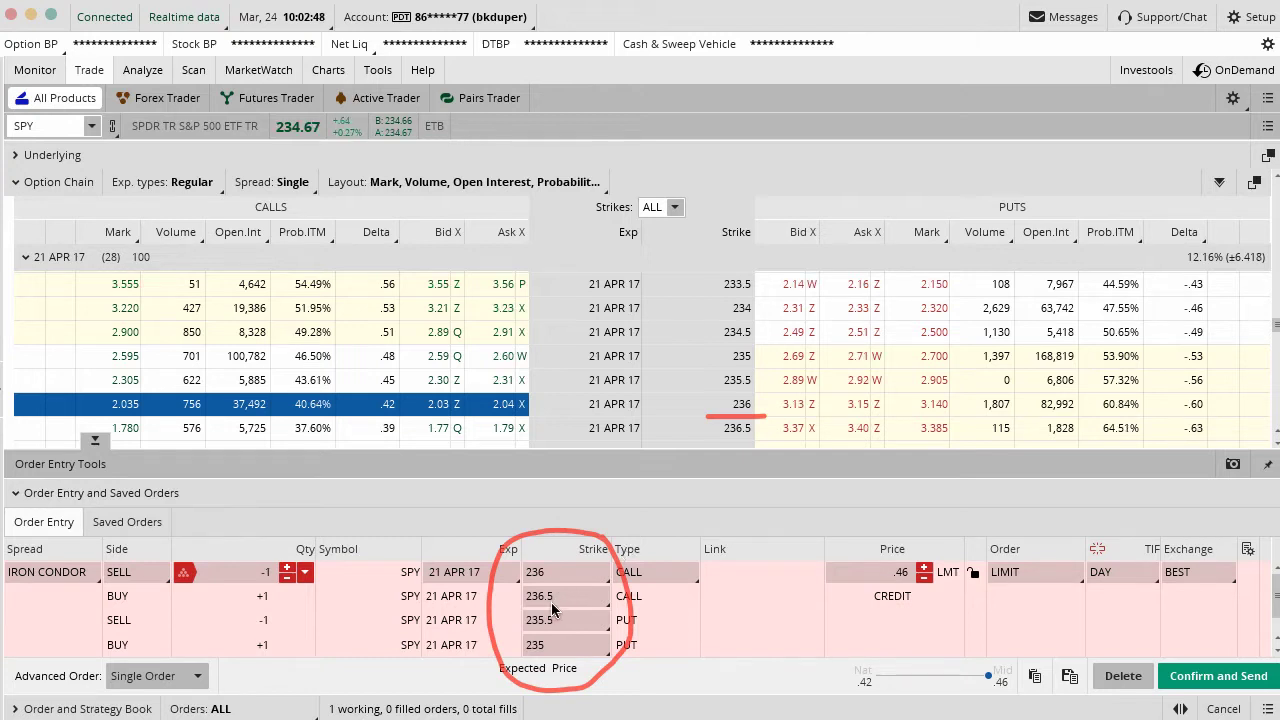
{"action": "left_click_drag", "start_coordinate": [529, 605], "coordinate": [549, 606]}
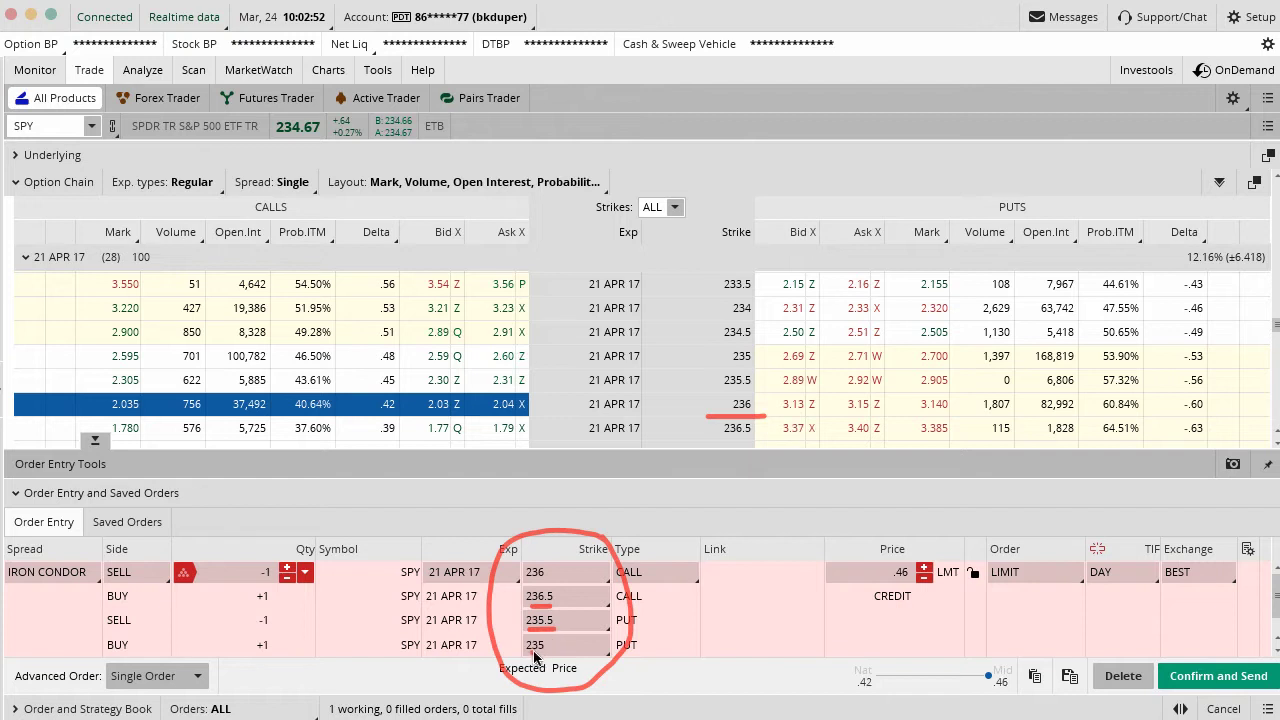
{"action": "left_click_drag", "start_coordinate": [528, 653], "coordinate": [548, 653]}
{"action": "mouse_move", "coordinate": [757, 342]}
{"action": "left_mouse_down"}
{"action": "mouse_move", "coordinate": [720, 351]}
{"action": "mouse_move", "coordinate": [704, 390]}
{"action": "mouse_move", "coordinate": [785, 368]}
{"action": "mouse_move", "coordinate": [758, 345]}
{"action": "left_mouse_up"}
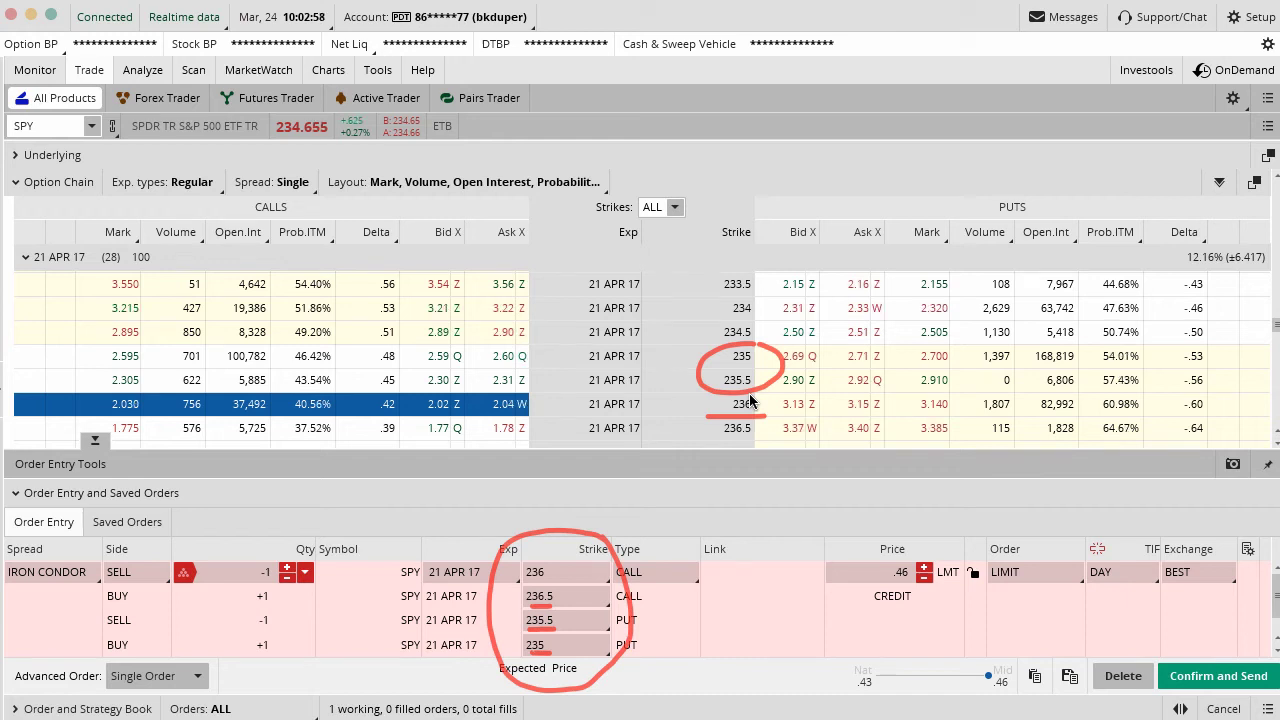
{"action": "key", "text": "Escape"}
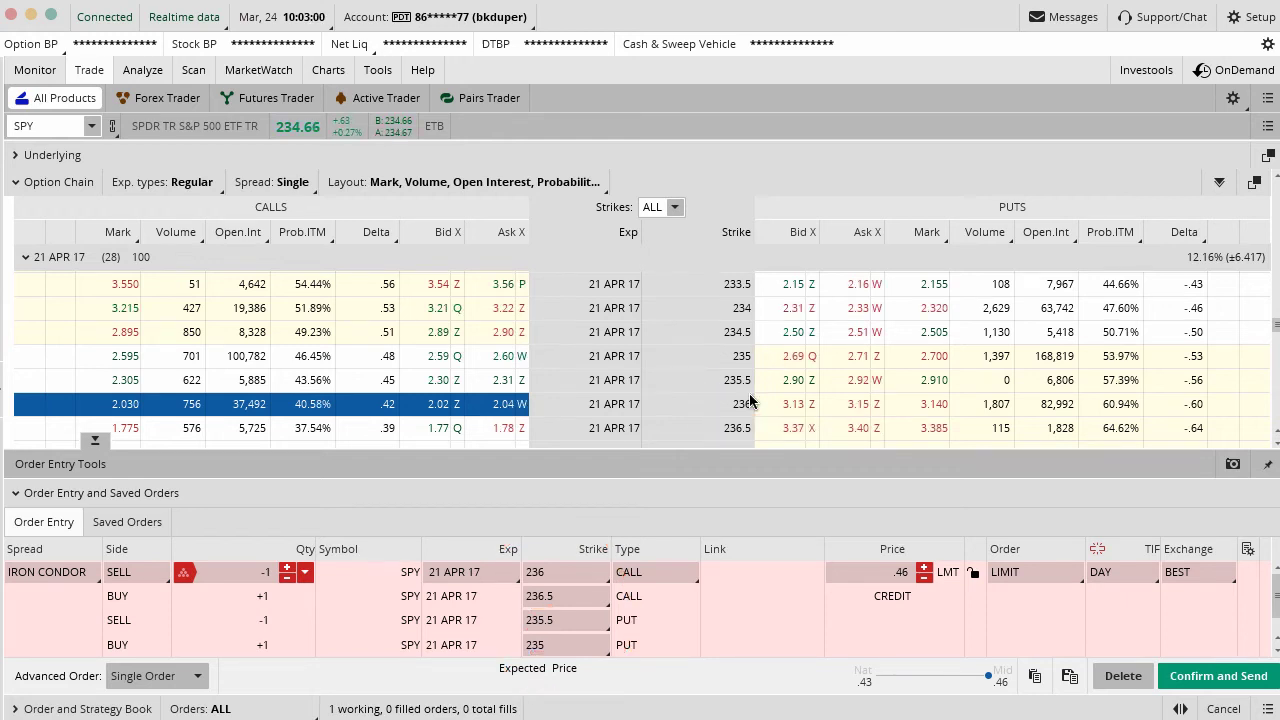
Step: Set the short put strike to 232 and the long put strike to 231
{"action": "left_click", "coordinate": [584, 623]}
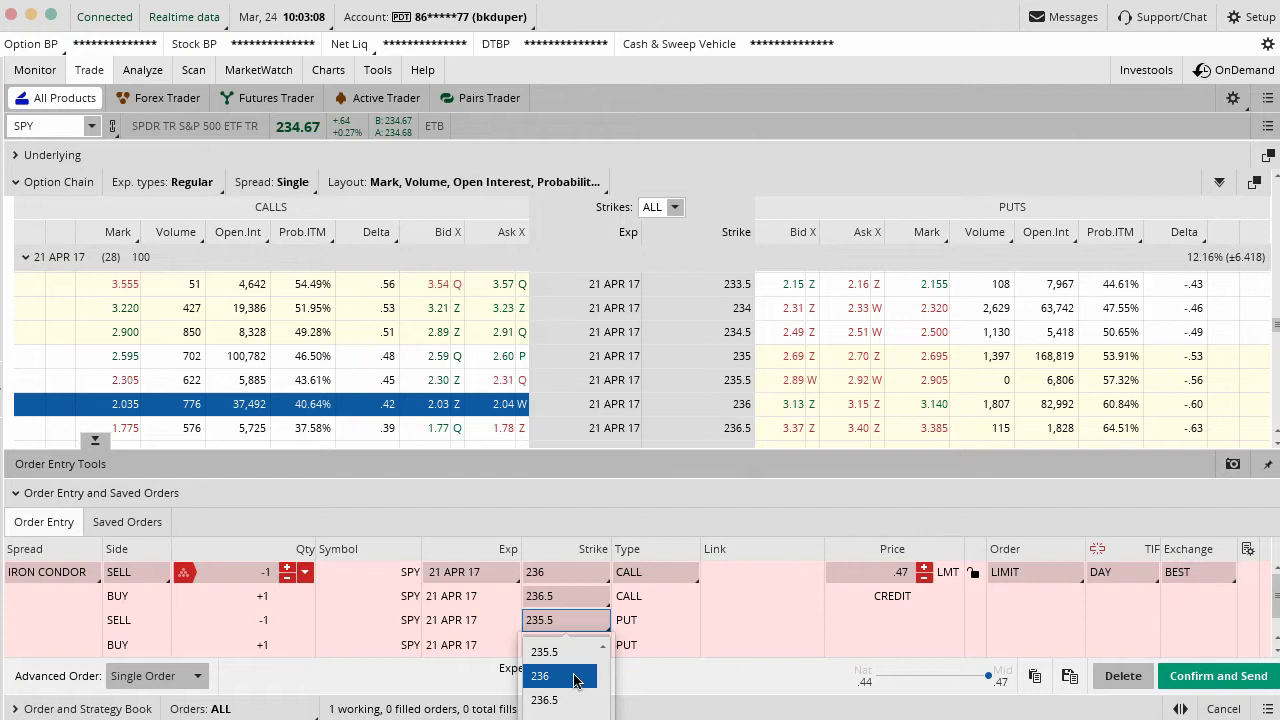
{"action": "scroll", "coordinate": [566, 695], "scroll_direction": "up", "scroll_amount": 4}
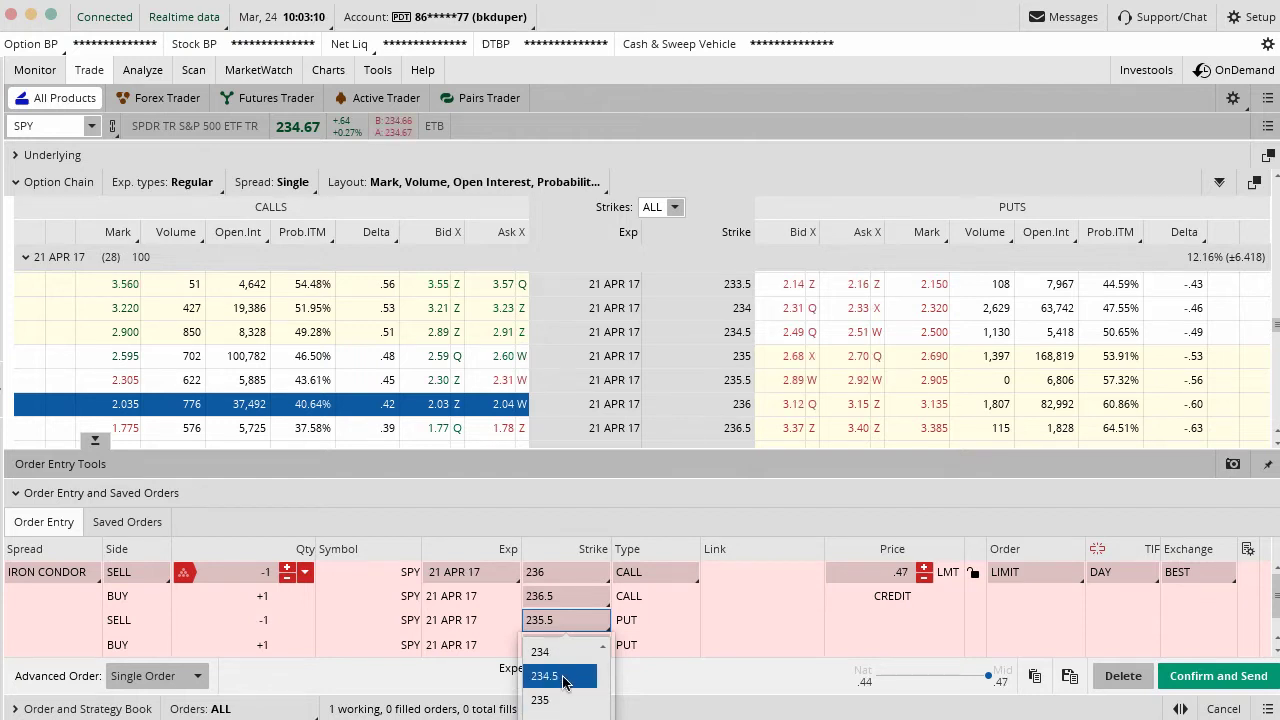
{"action": "scroll", "coordinate": [563, 681], "scroll_direction": "up", "scroll_amount": 1}
{"action": "left_click", "coordinate": [566, 652]}
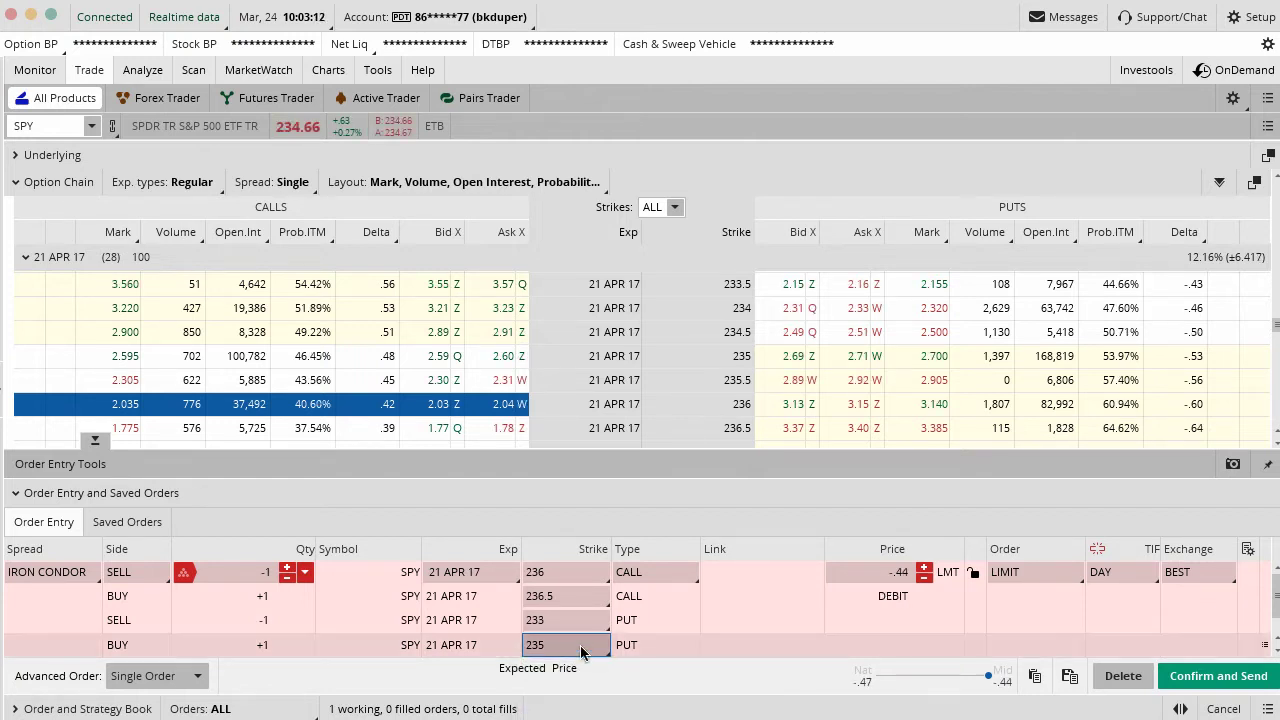
{"action": "scroll", "coordinate": [822, 366], "scroll_direction": "up", "scroll_amount": 3}
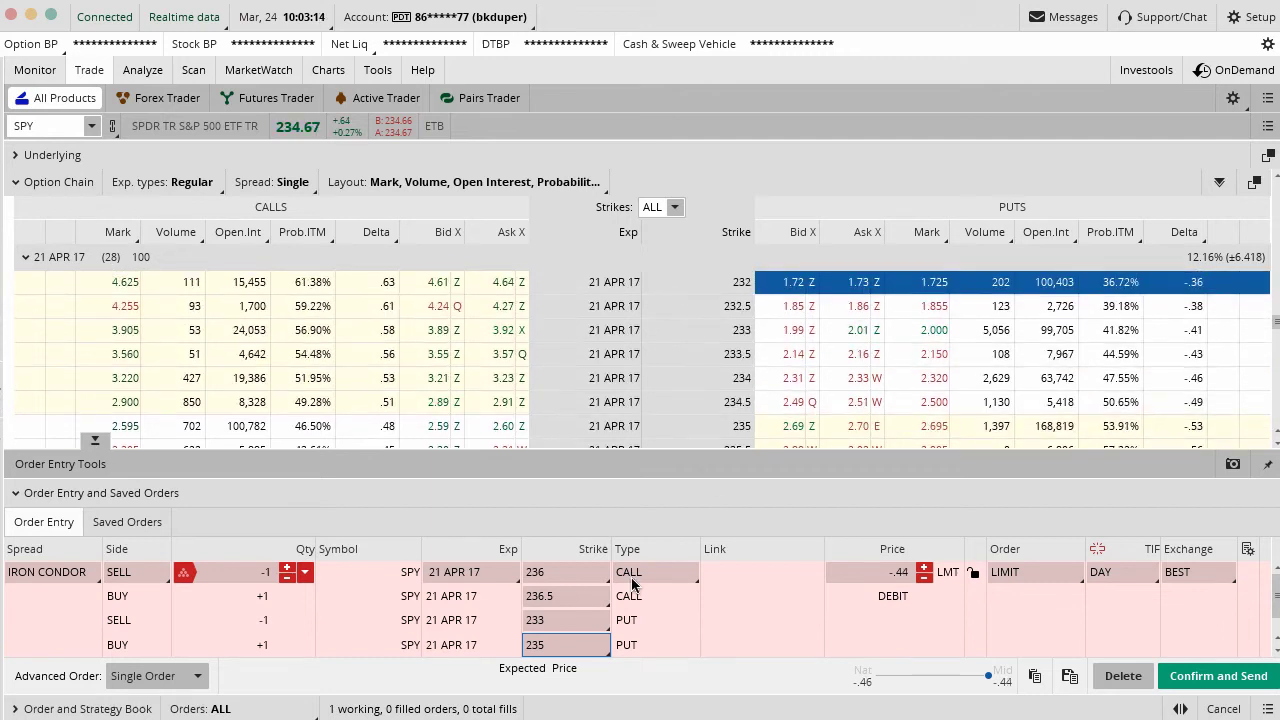
{"action": "left_click", "coordinate": [574, 620]}
{"action": "left_click", "coordinate": [568, 688]}
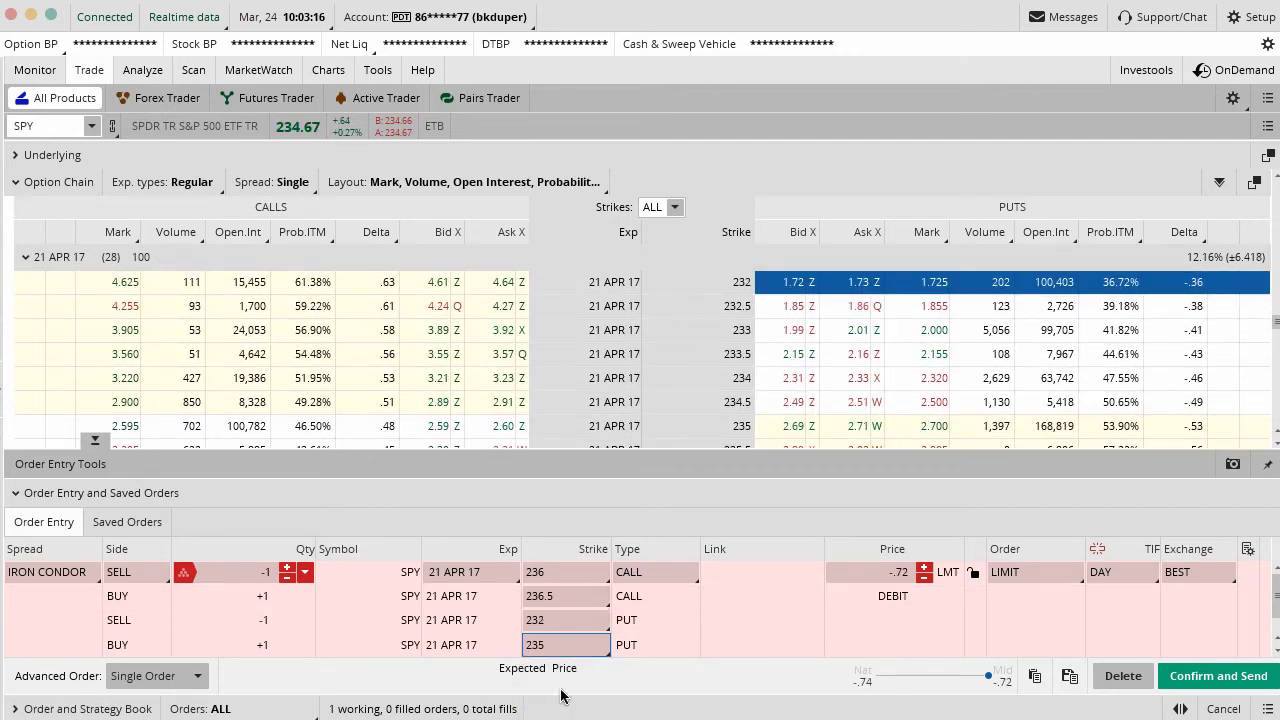
{"action": "left_click", "coordinate": [573, 647]}
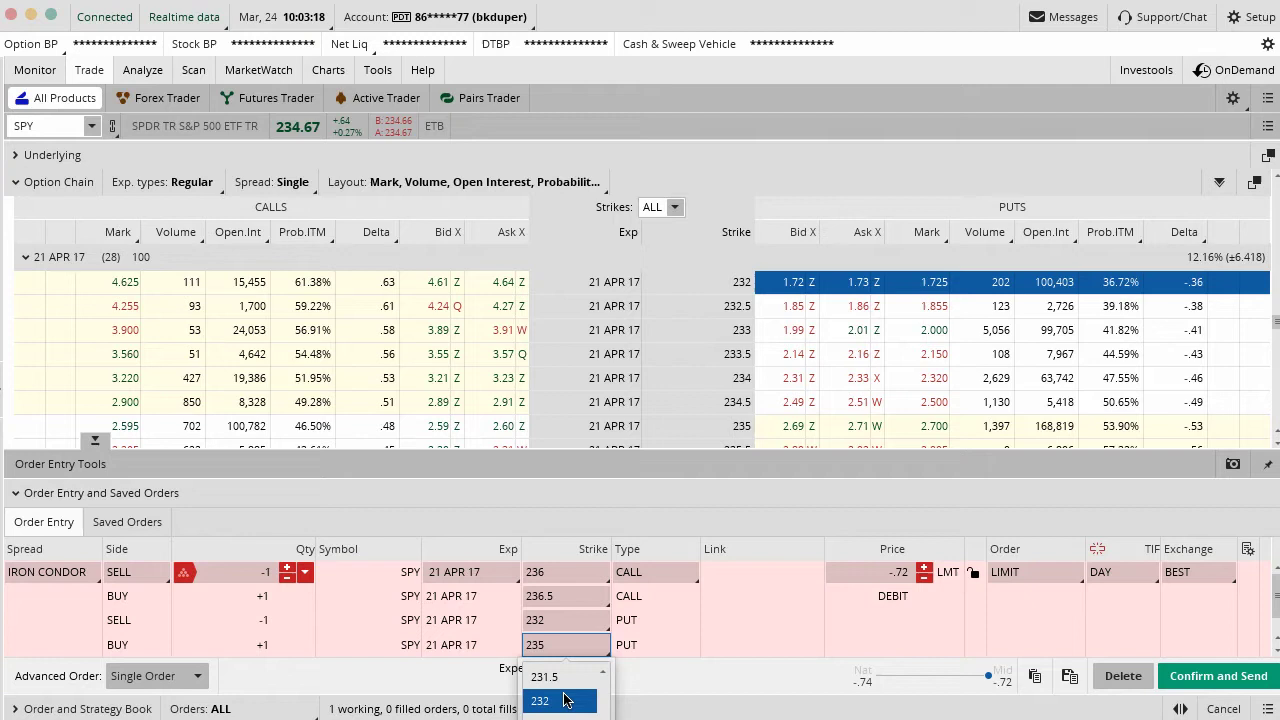
{"action": "scroll", "coordinate": [565, 700], "scroll_direction": "up", "scroll_amount": 1}
{"action": "scroll", "coordinate": [565, 700], "scroll_direction": "down", "scroll_amount": 1}
{"action": "left_click", "coordinate": [565, 700]}
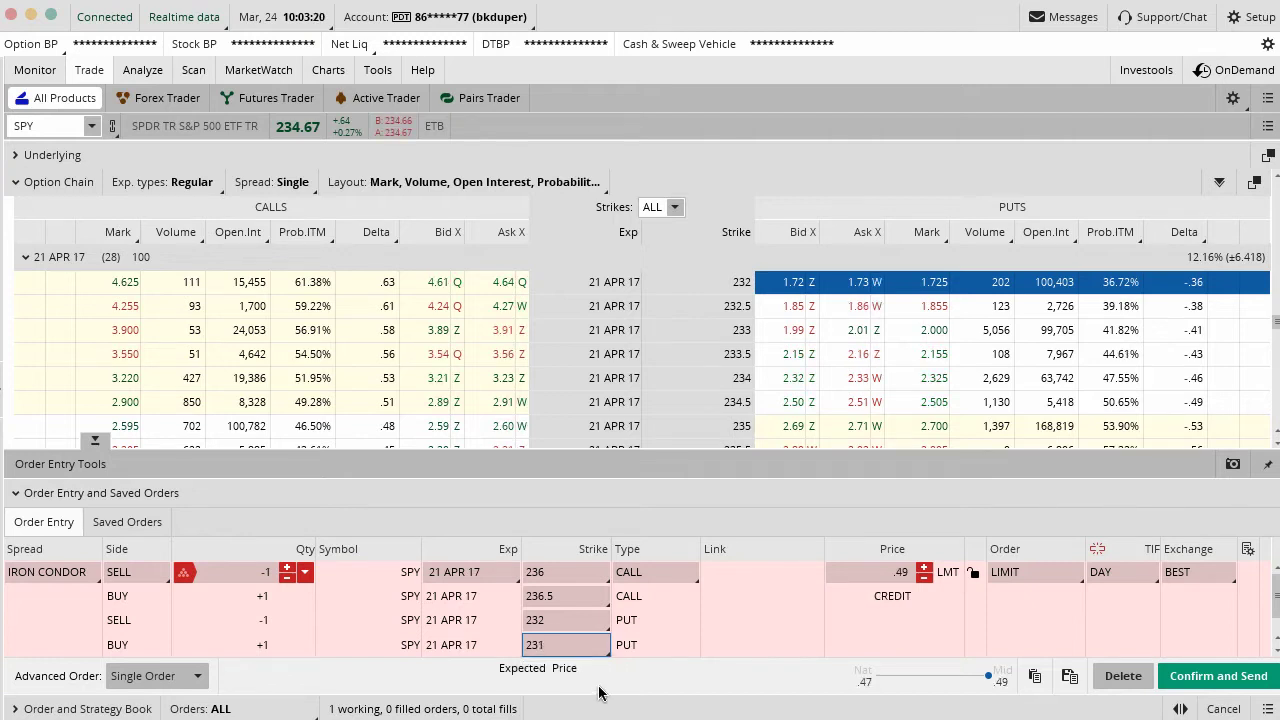
Step: Set the long call strike to 237 and circle the .72 credit in red
{"action": "left_click", "coordinate": [557, 594]}
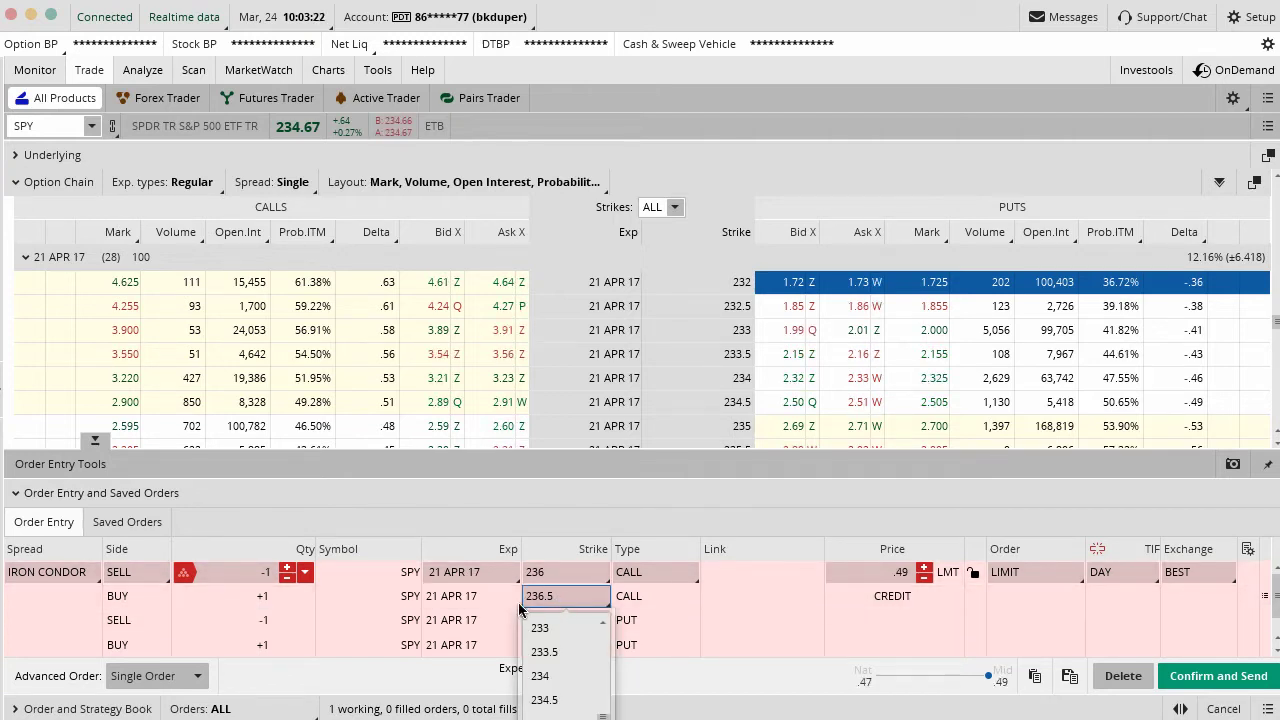
{"action": "scroll", "coordinate": [556, 640], "scroll_direction": "down", "scroll_amount": 2}
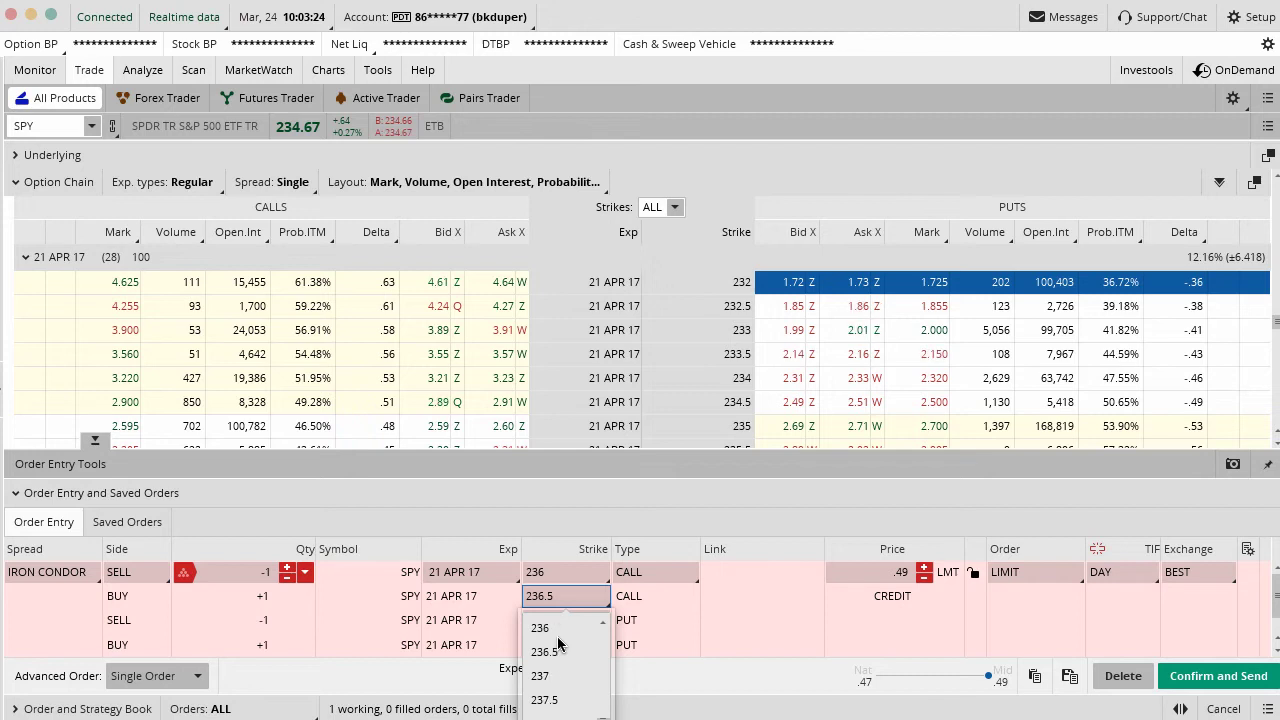
{"action": "left_click", "coordinate": [550, 679]}
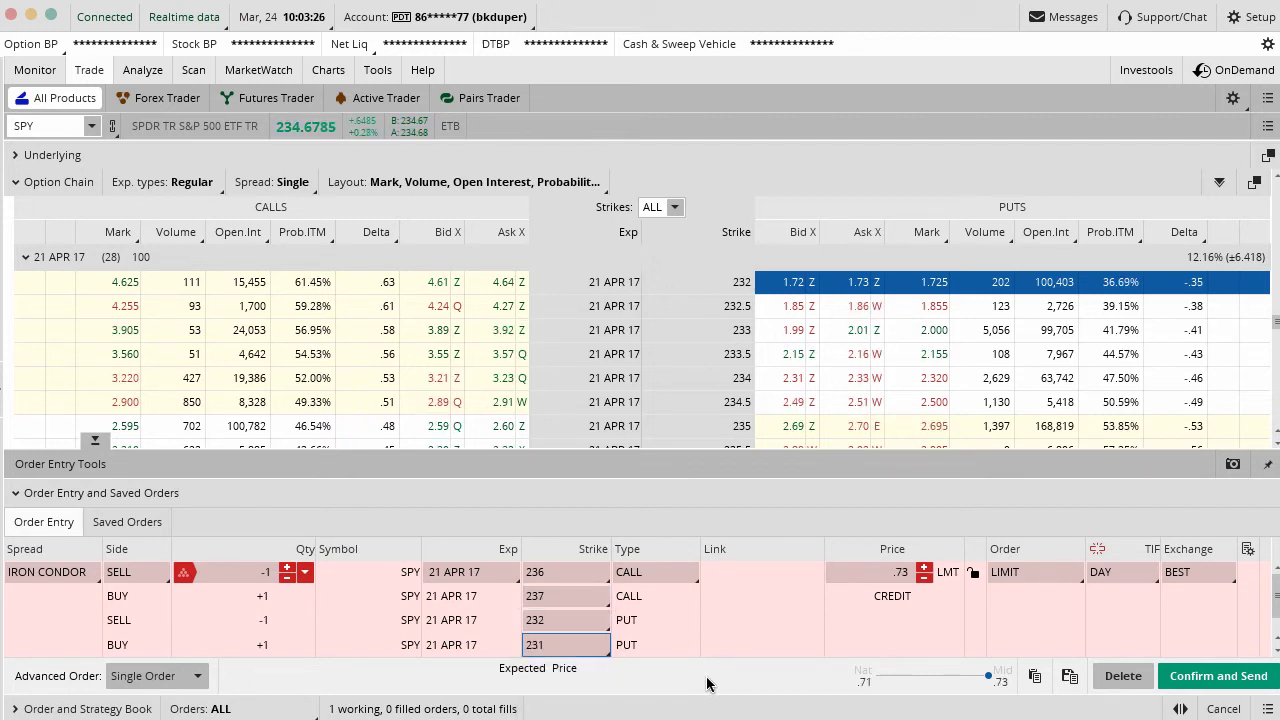
{"action": "scroll", "coordinate": [667, 316], "scroll_direction": "down", "scroll_amount": 2}
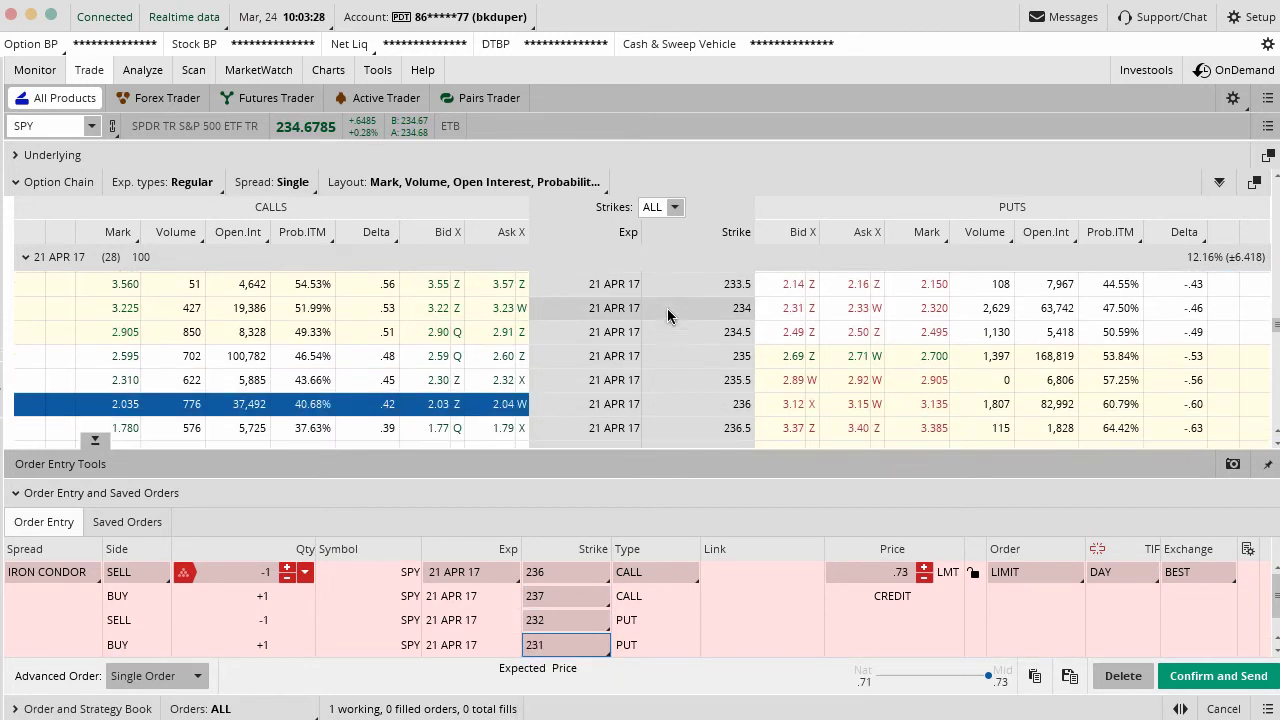
{"action": "scroll", "coordinate": [667, 316], "scroll_direction": "up", "scroll_amount": 1}
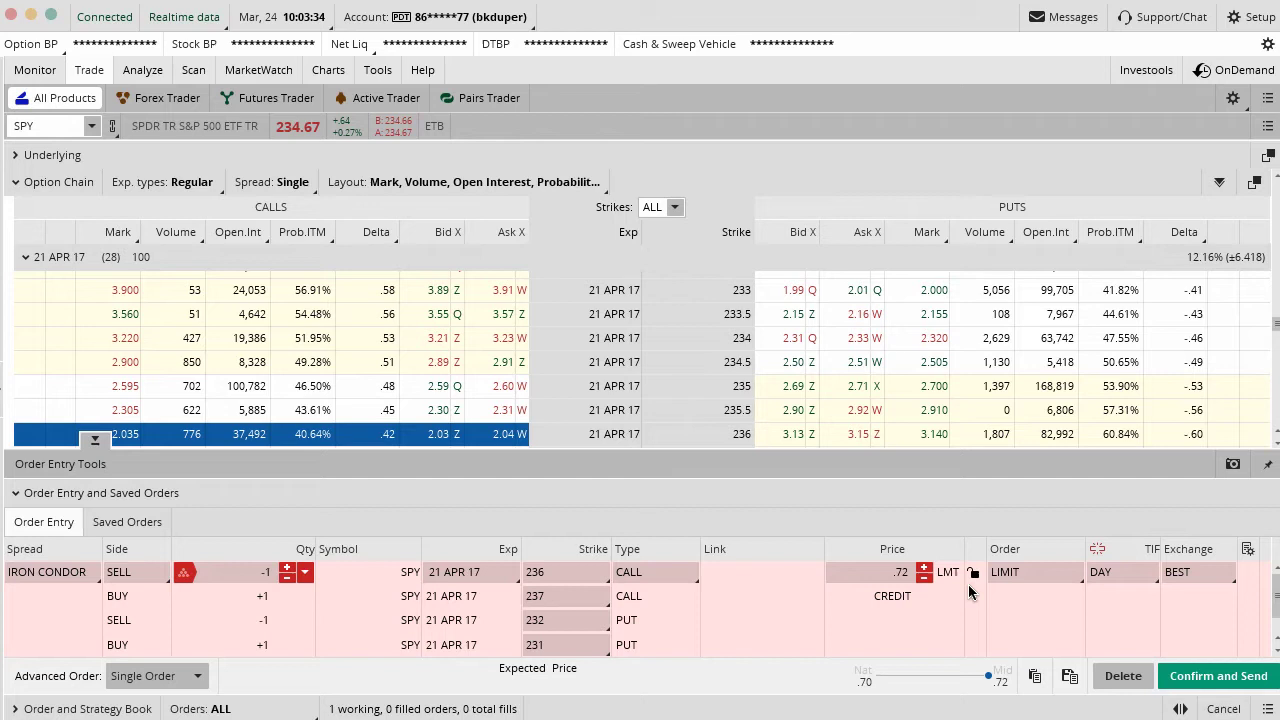
{"action": "mouse_move", "coordinate": [911, 529]}
{"action": "left_mouse_down"}
{"action": "mouse_move", "coordinate": [857, 603]}
{"action": "mouse_move", "coordinate": [975, 560]}
{"action": "left_mouse_up"}
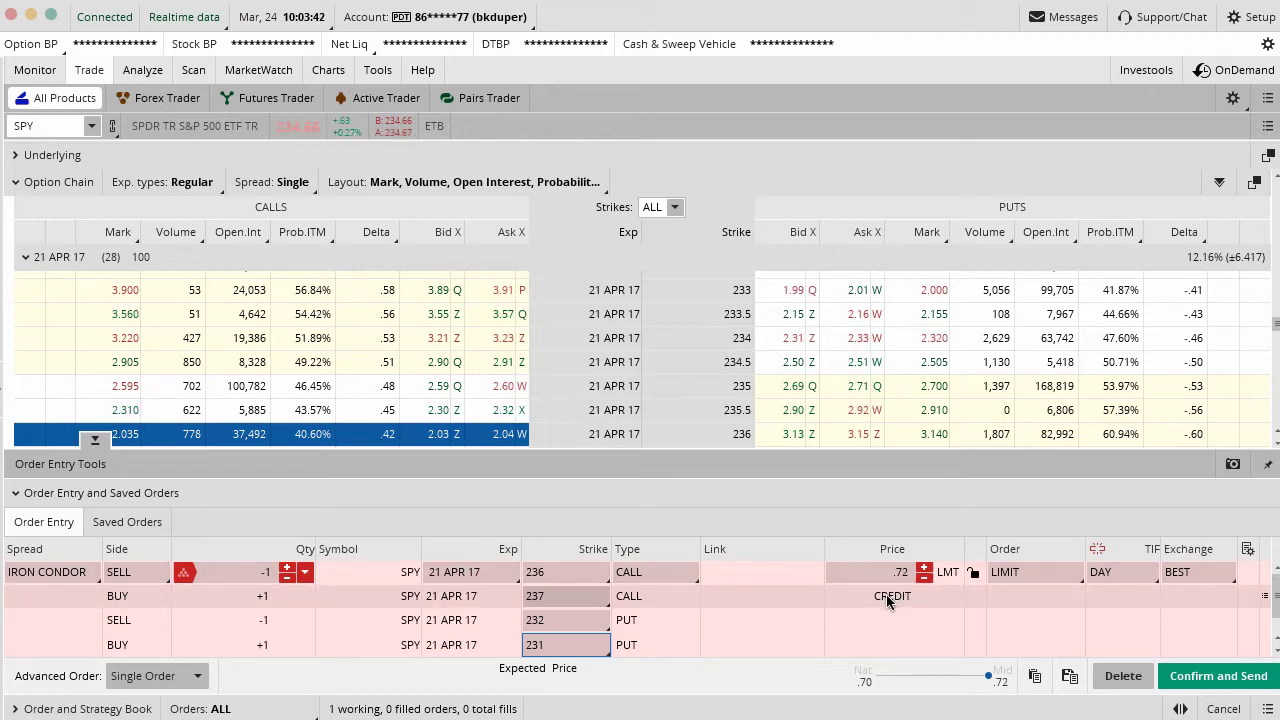
Step: Try widening the long call strike to 240, then return it to 237
{"action": "left_click", "coordinate": [571, 596]}
{"action": "scroll", "coordinate": [571, 653], "scroll_direction": "down", "scroll_amount": 3}
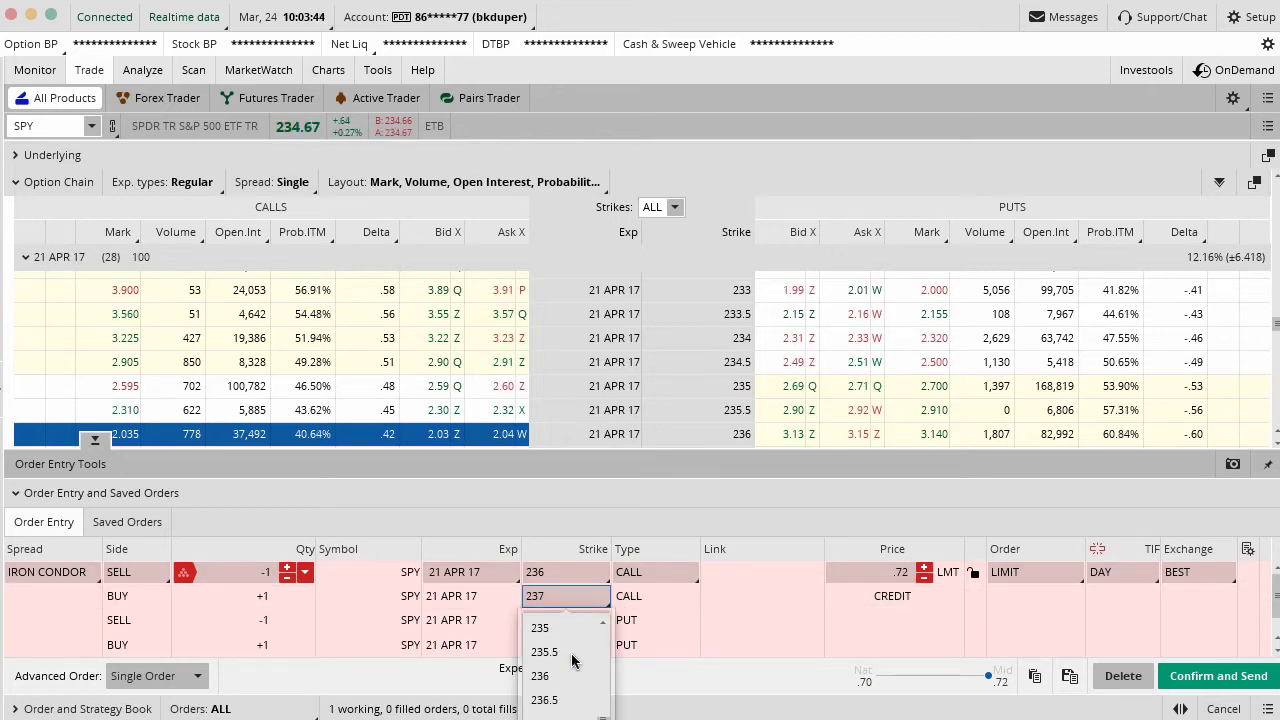
{"action": "left_click", "coordinate": [571, 645]}
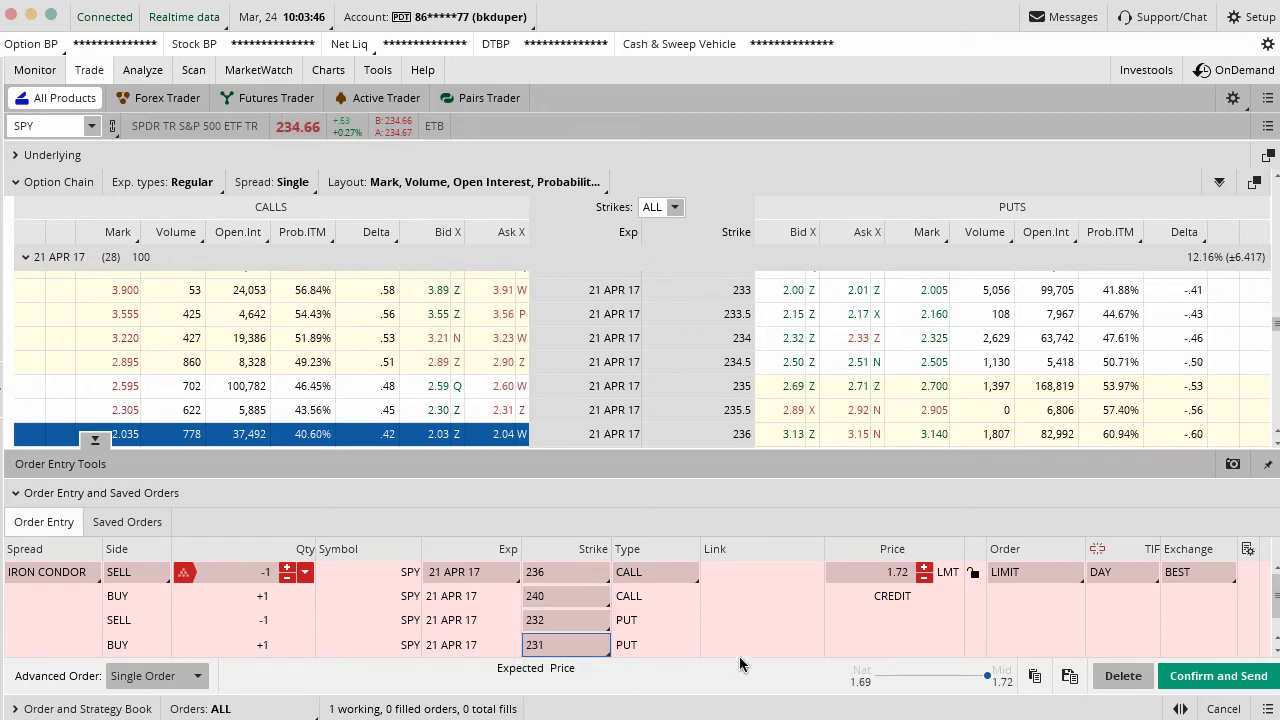
{"action": "left_click", "coordinate": [570, 592]}
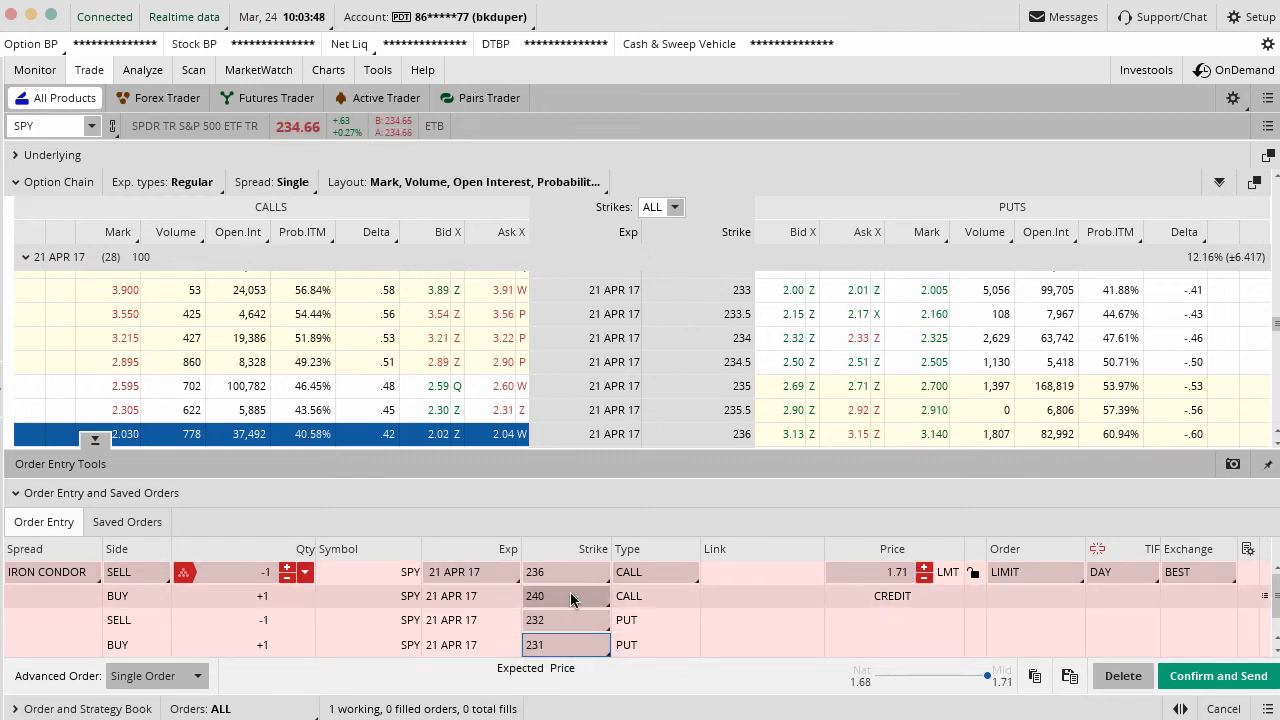
{"action": "left_click", "coordinate": [565, 665]}
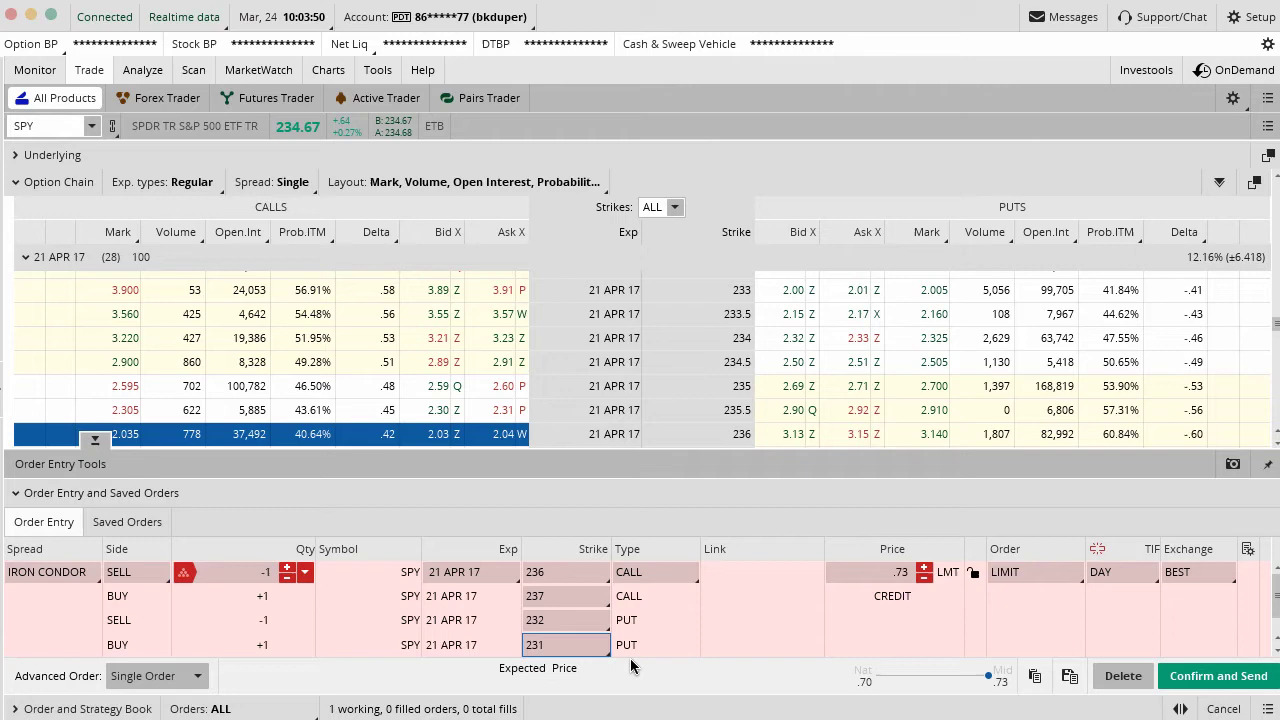
Step: Delete the iron condor order, leaving only the SPY 21 APR 17 option chain
{"action": "left_click", "coordinate": [1118, 677]}
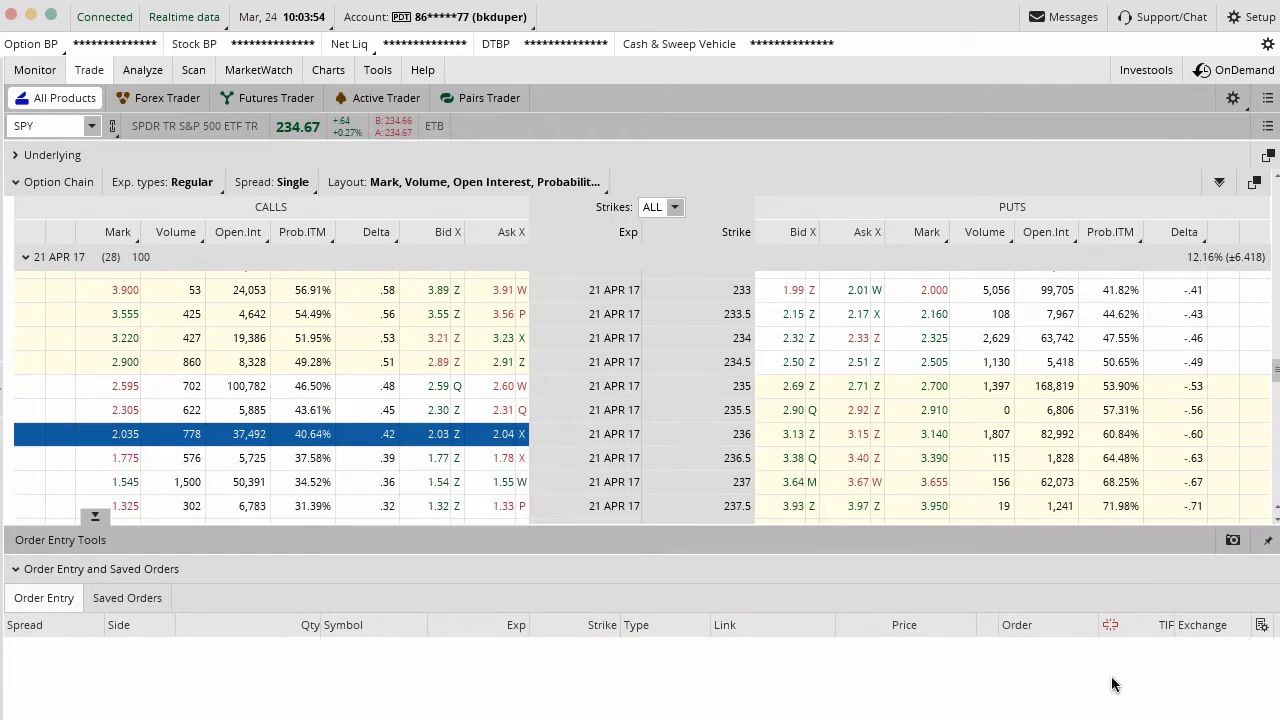
{"action": "scroll", "coordinate": [622, 443], "scroll_direction": "up", "scroll_amount": 1}
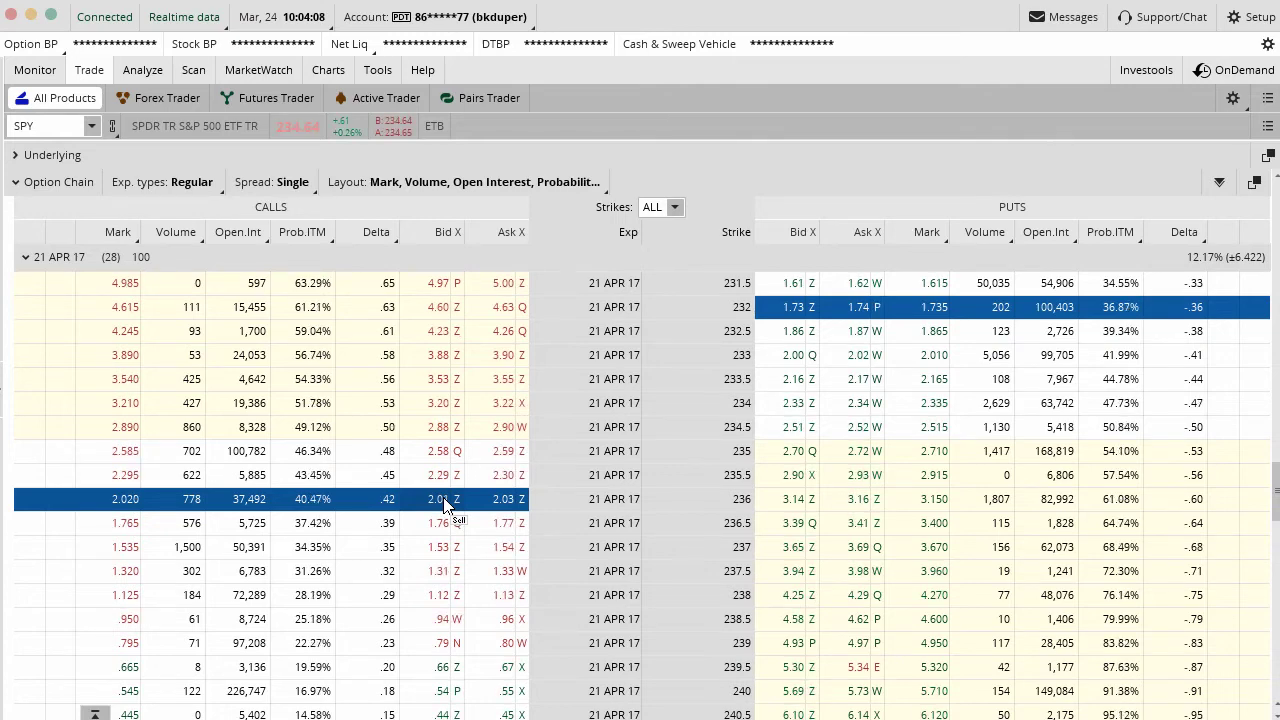
{"action": "key", "text": "ctrl"}
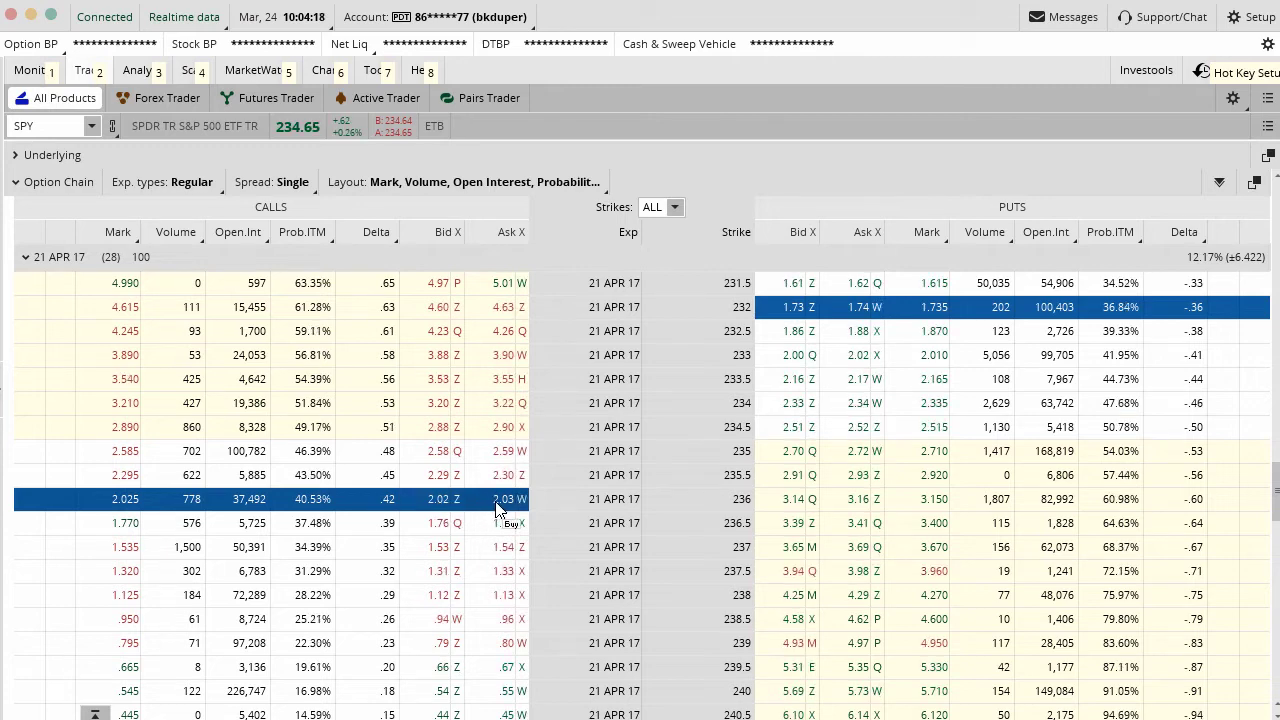
Step: Sell the 236 call at its bid and buy the 237 call at its ask
{"action": "left_click", "coordinate": [438, 505]}
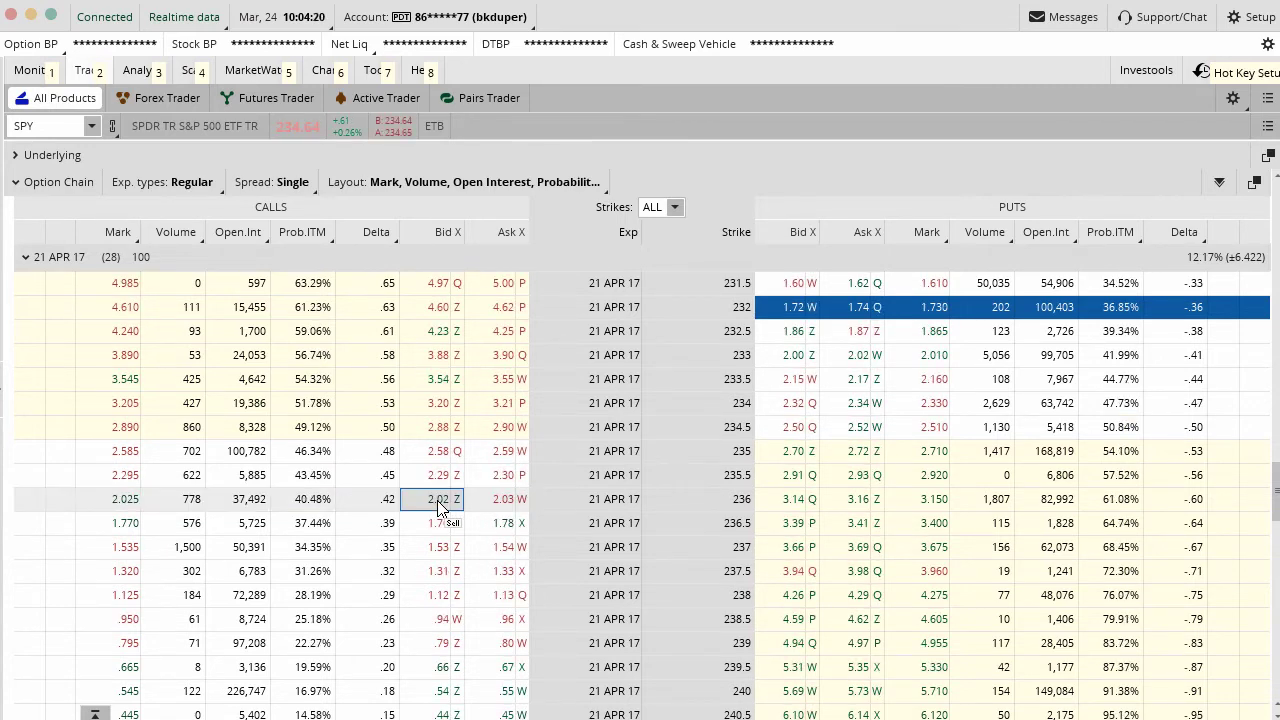
{"action": "scroll", "coordinate": [490, 387], "scroll_direction": "down", "scroll_amount": 2}
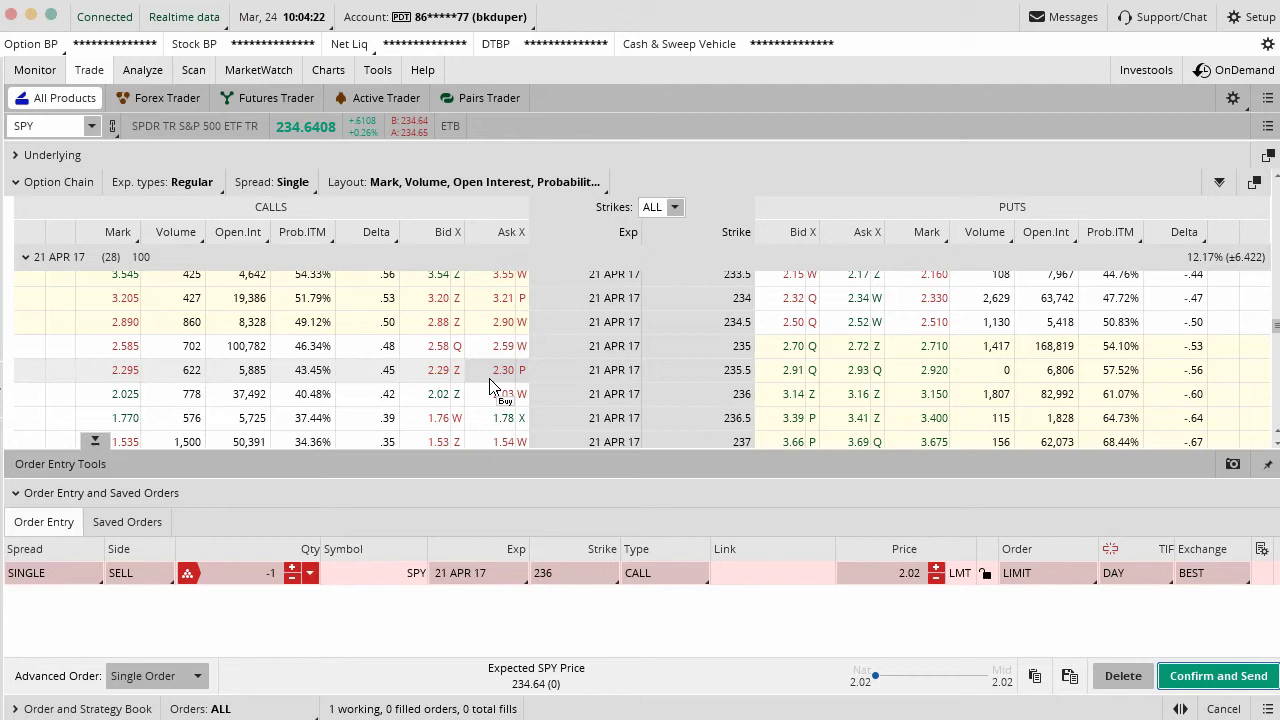
{"action": "key", "text": "alt"}
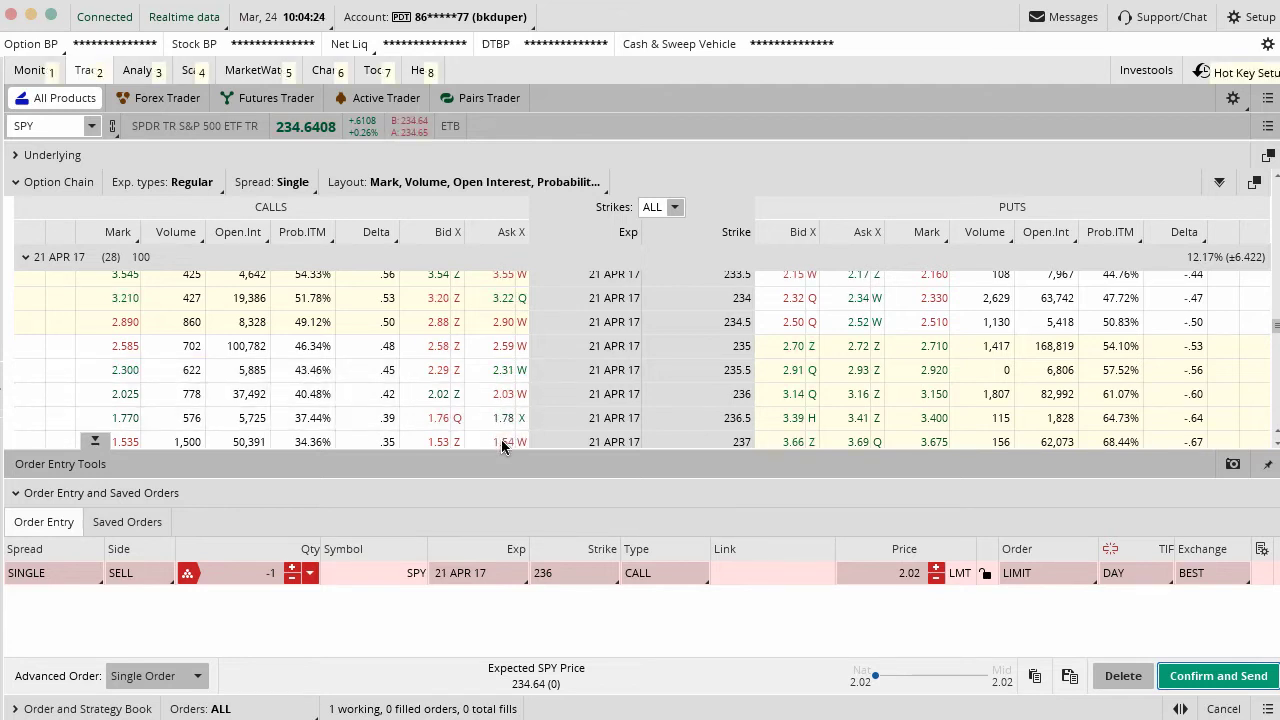
{"action": "left_click", "coordinate": [502, 446]}
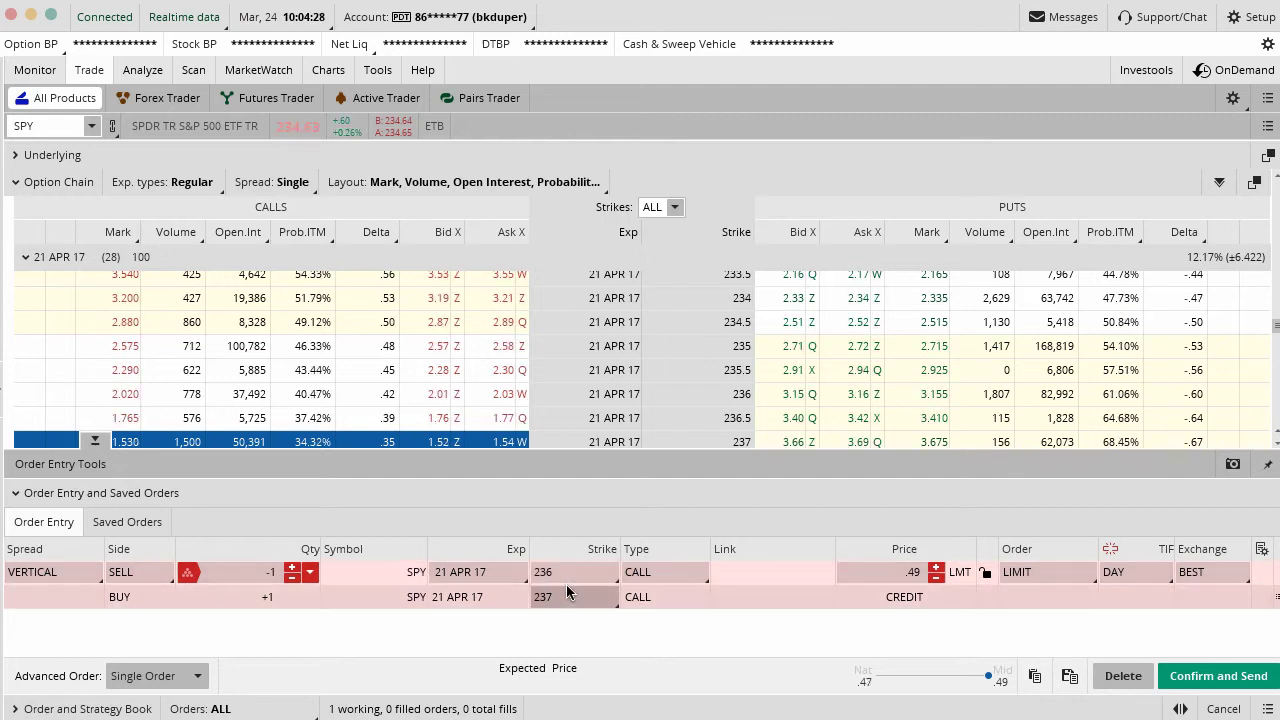
Step: Add a short 232 put and long 231 put, completing the iron condor at .73 credit
{"action": "scroll", "coordinate": [735, 410], "scroll_direction": "up", "scroll_amount": 1}
{"action": "scroll", "coordinate": [735, 410], "scroll_direction": "up", "scroll_amount": 2}
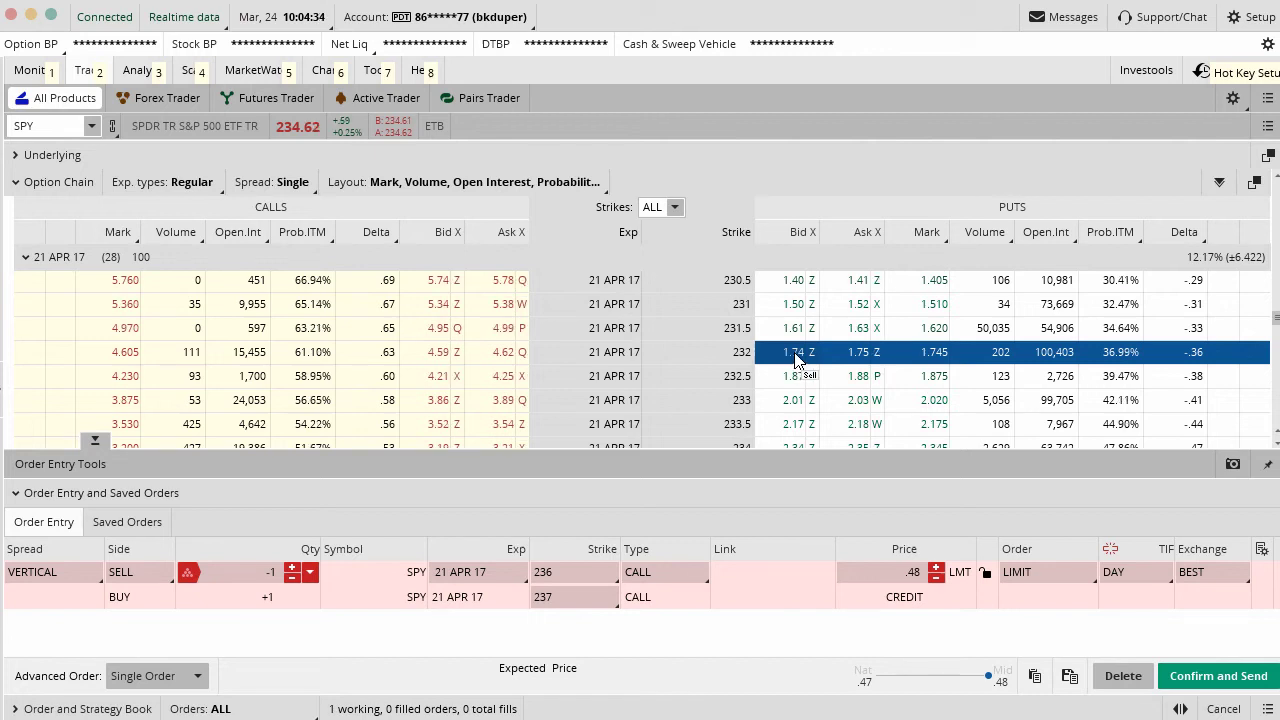
{"action": "left_click", "coordinate": [795, 360]}
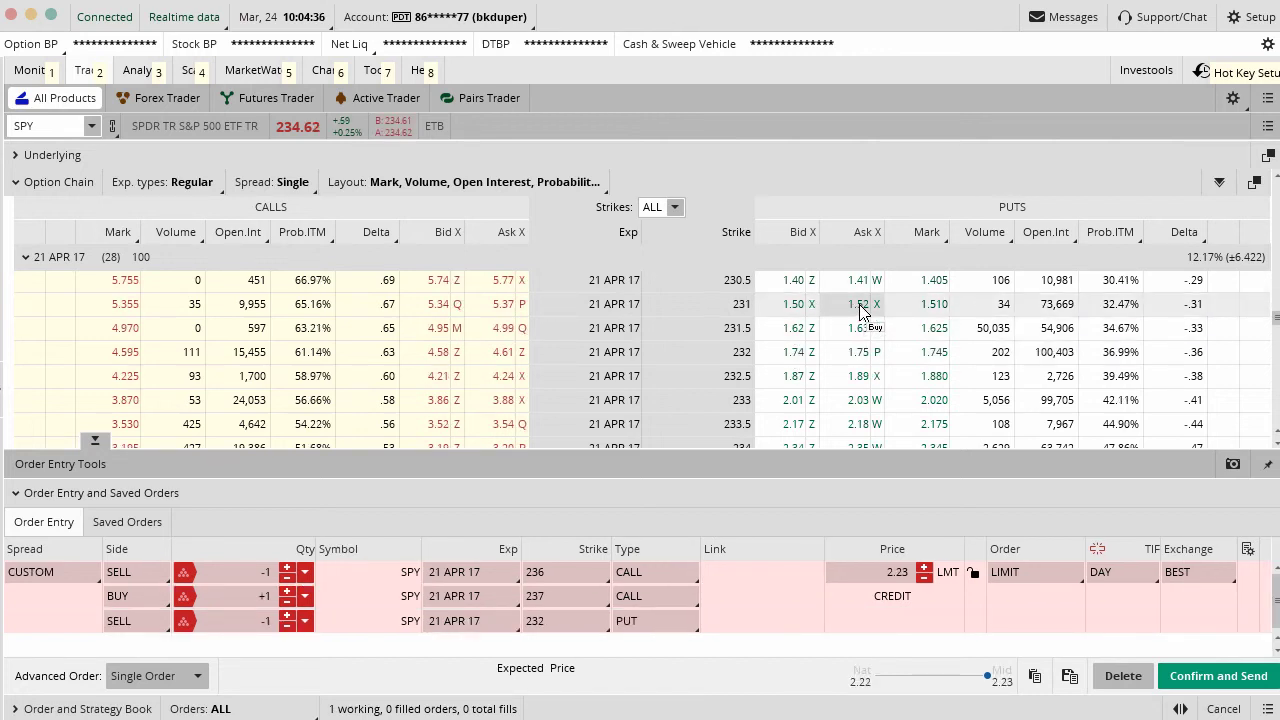
{"action": "left_click", "coordinate": [860, 310]}
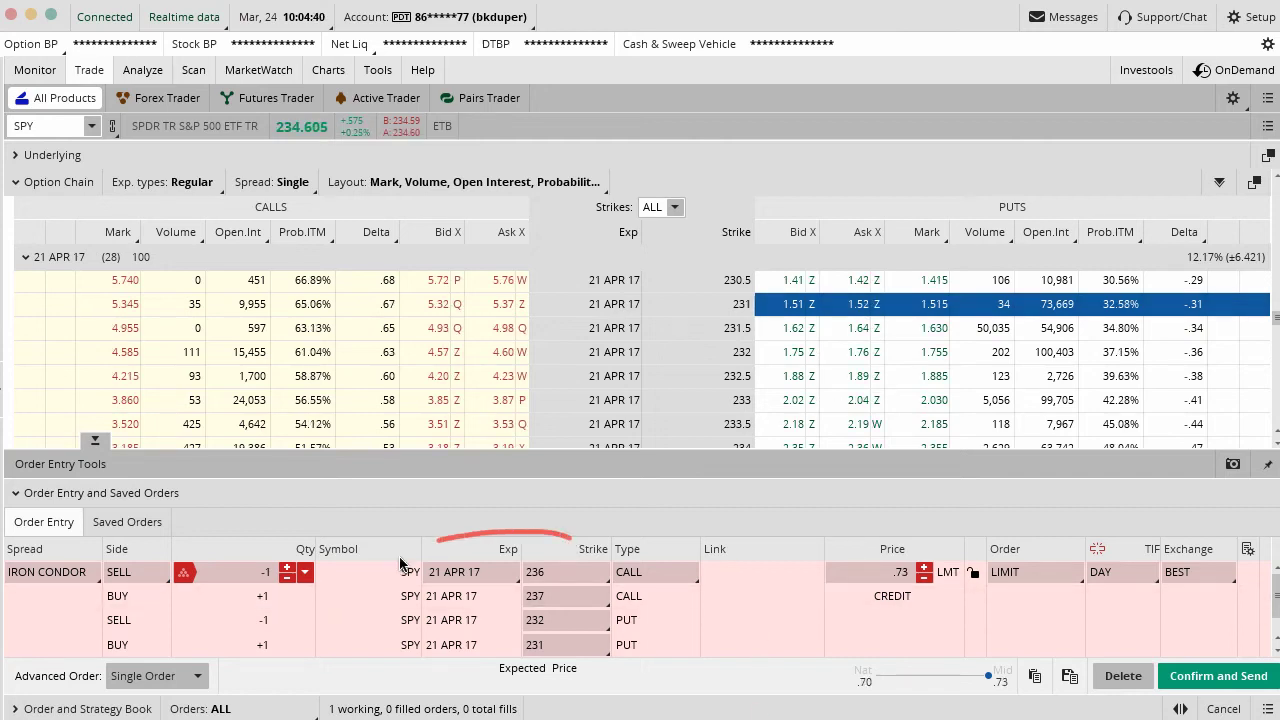
{"action": "mouse_move", "coordinate": [400, 565]}
{"action": "left_mouse_down"}
{"action": "mouse_move", "coordinate": [650, 625]}
{"action": "mouse_move", "coordinate": [555, 525]}
{"action": "left_mouse_up"}
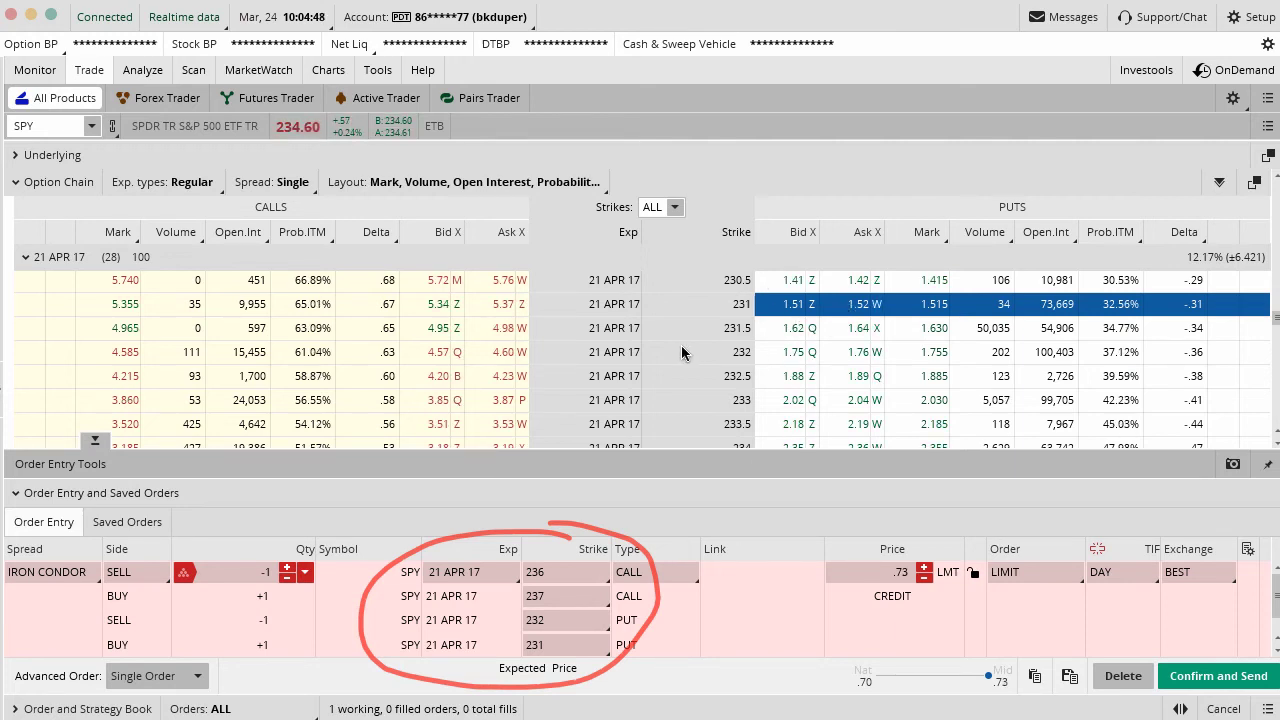
{"action": "mouse_move", "coordinate": [893, 540]}
{"action": "left_mouse_down"}
{"action": "mouse_move", "coordinate": [868, 627]}
{"action": "mouse_move", "coordinate": [895, 543]}
{"action": "left_mouse_up"}
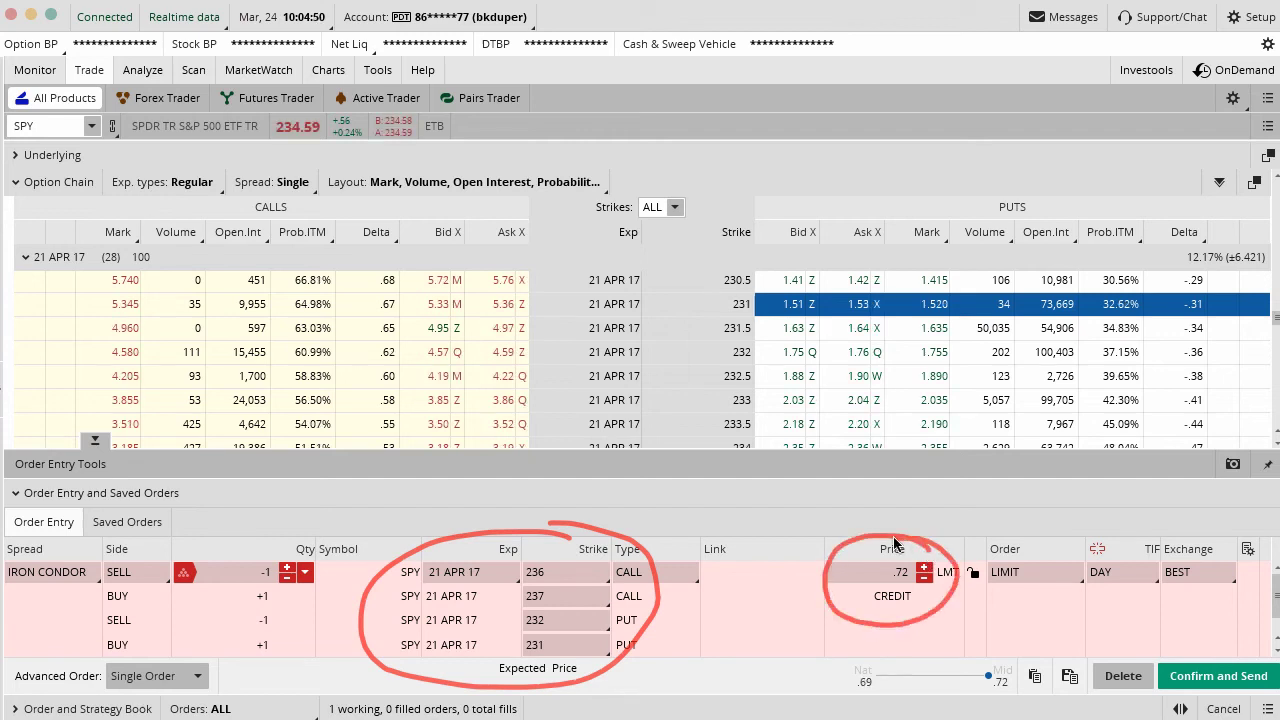
{"action": "key", "text": "Escape"}
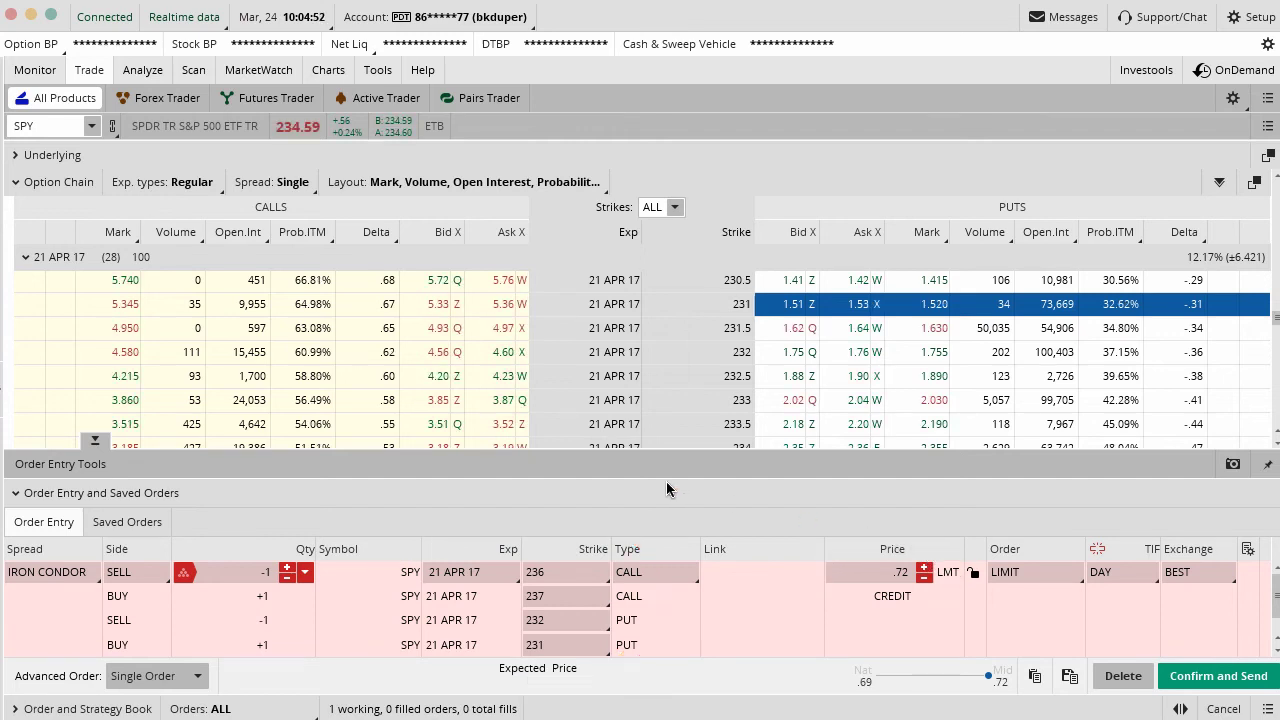